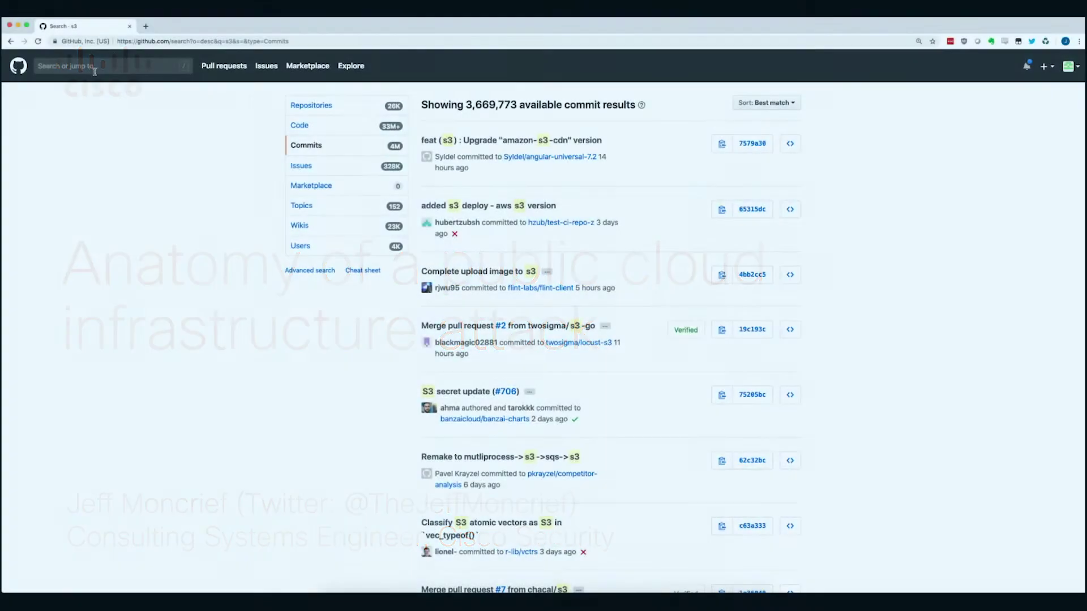
Step: Glance at the repository suggestions, then go back to the GitHub home dashboard
left_click(89, 66)
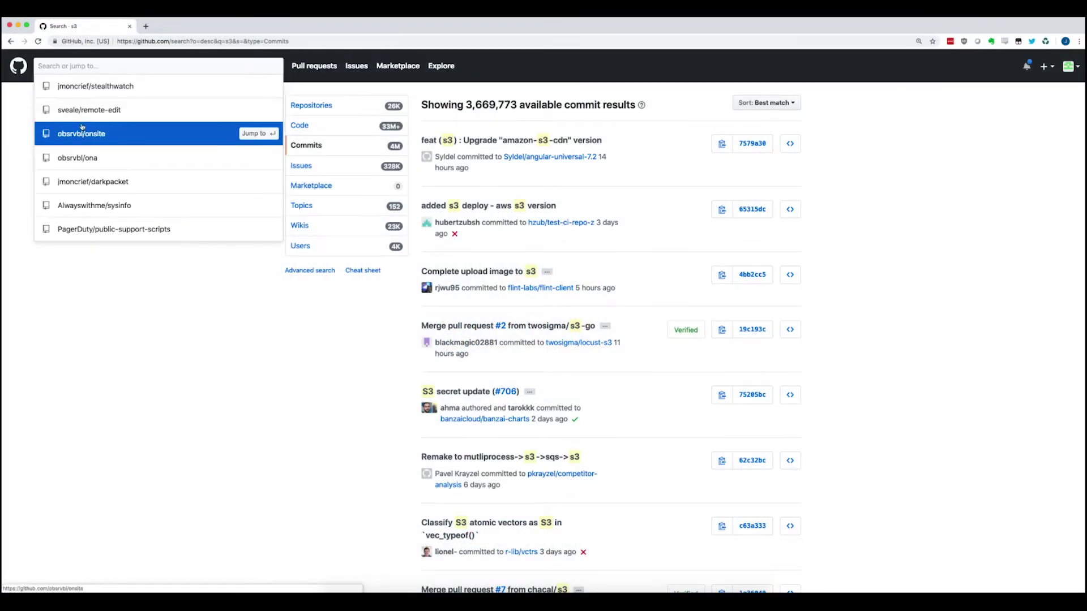
left_click(24, 72)
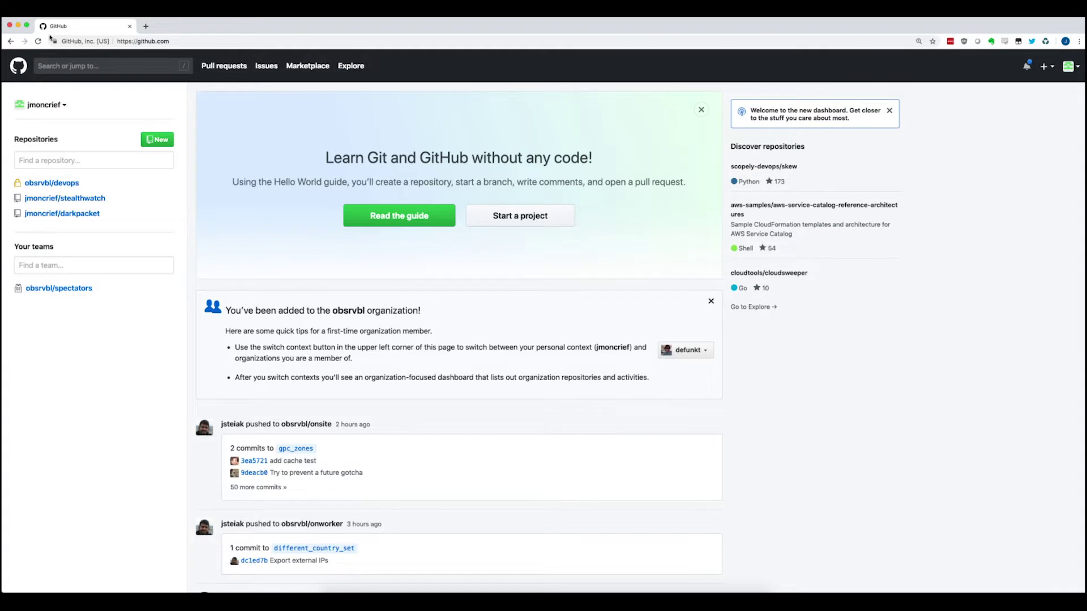
Step: Search all of GitHub for 's3', then jump to the stealthwatch repository via a 'stealth' search
left_click(76, 64)
type("s")
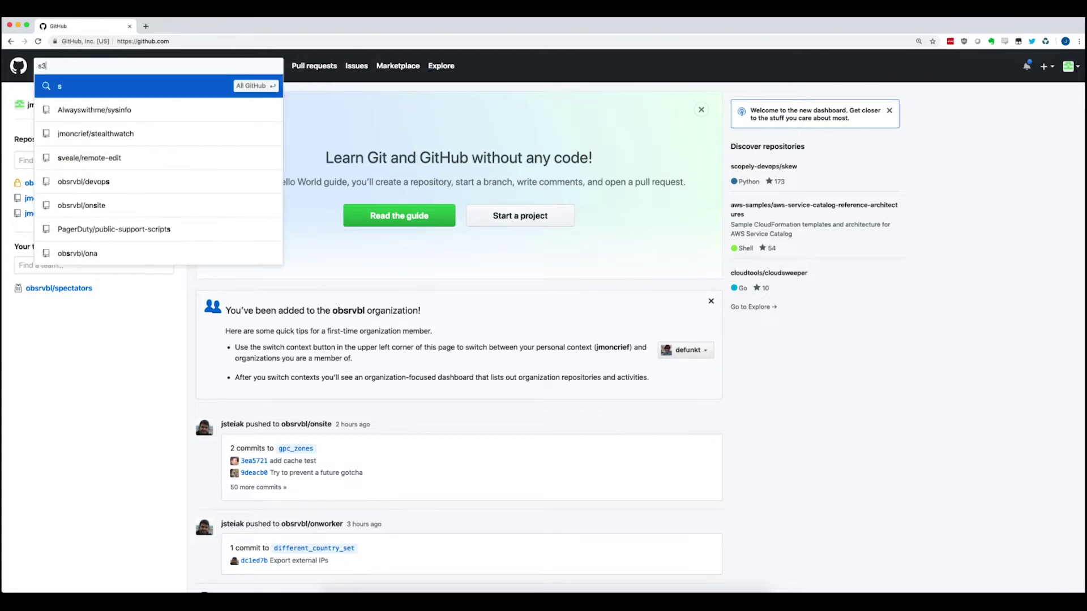
type("3")
key("Return")
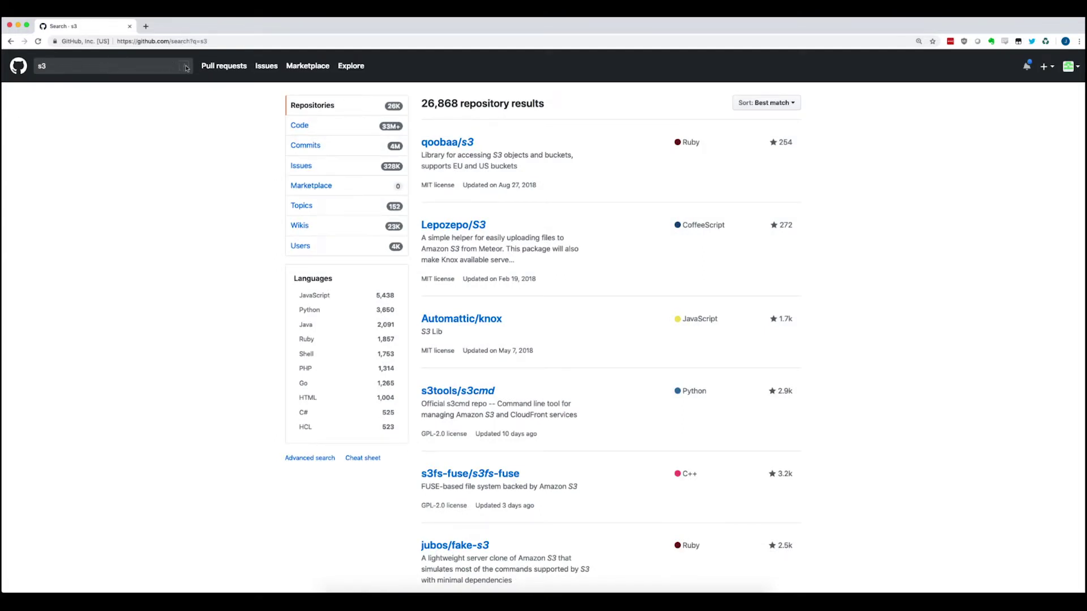
left_click(139, 66)
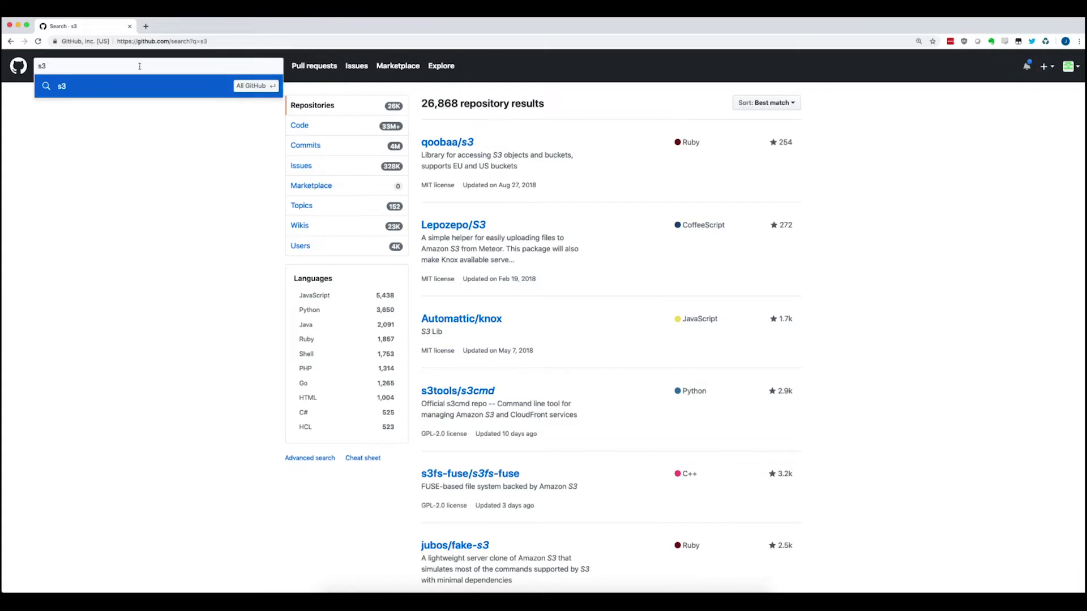
key("BackSpace")
key("BackSpace")
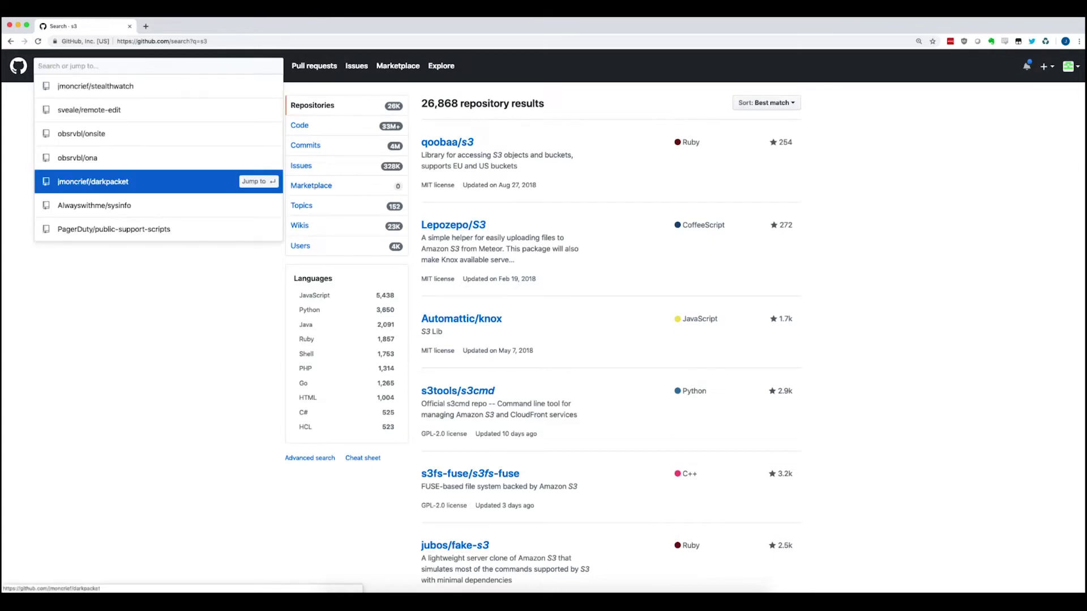
type("stealth")
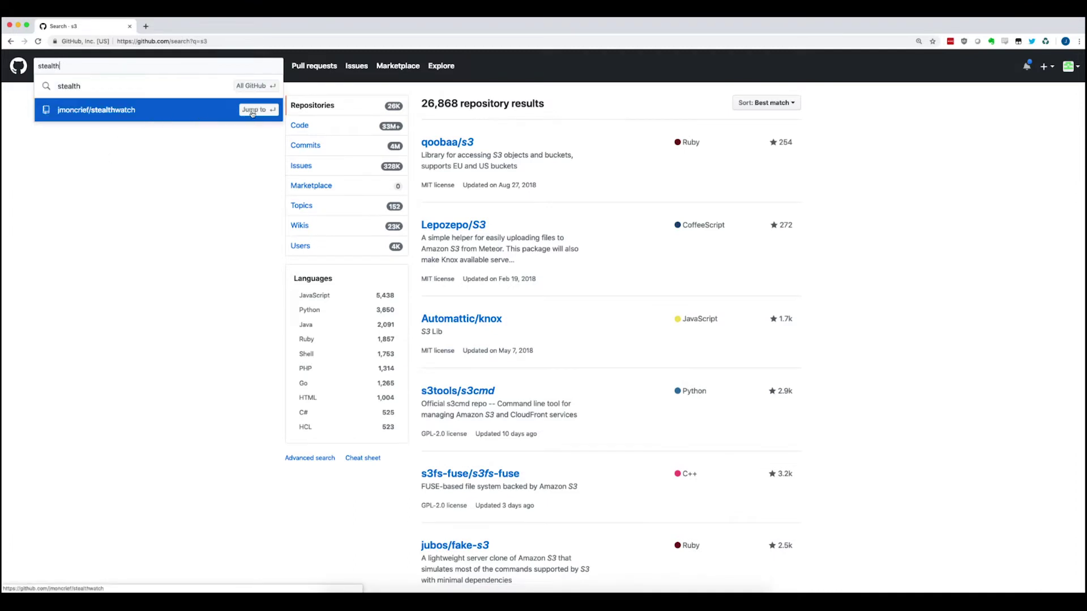
left_click(260, 113)
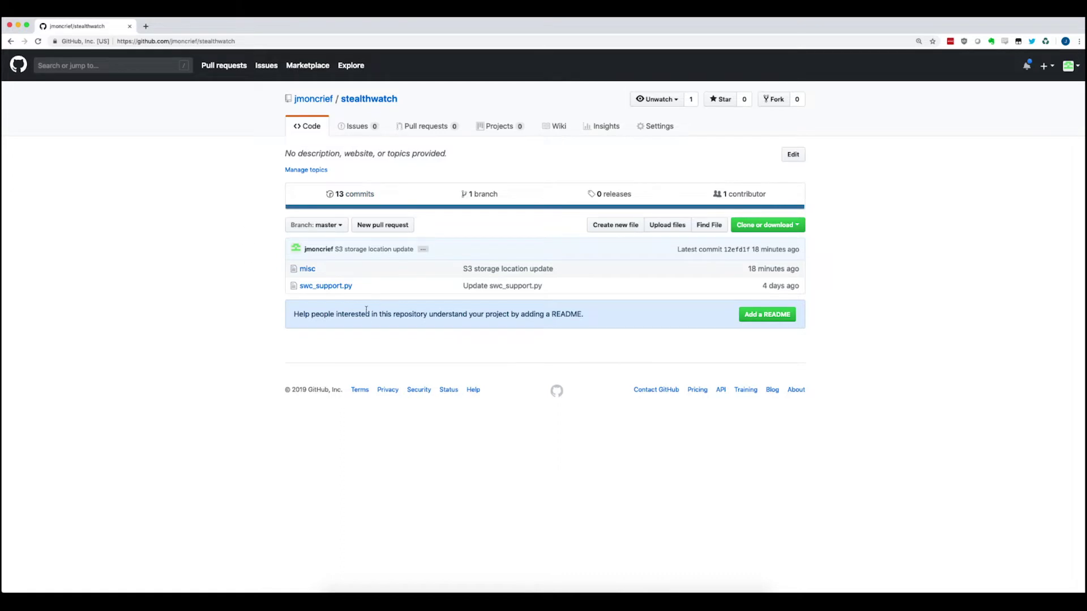
Step: Zoom in on the stealthwatch repository page and open swc_support.py
key("super+equal")
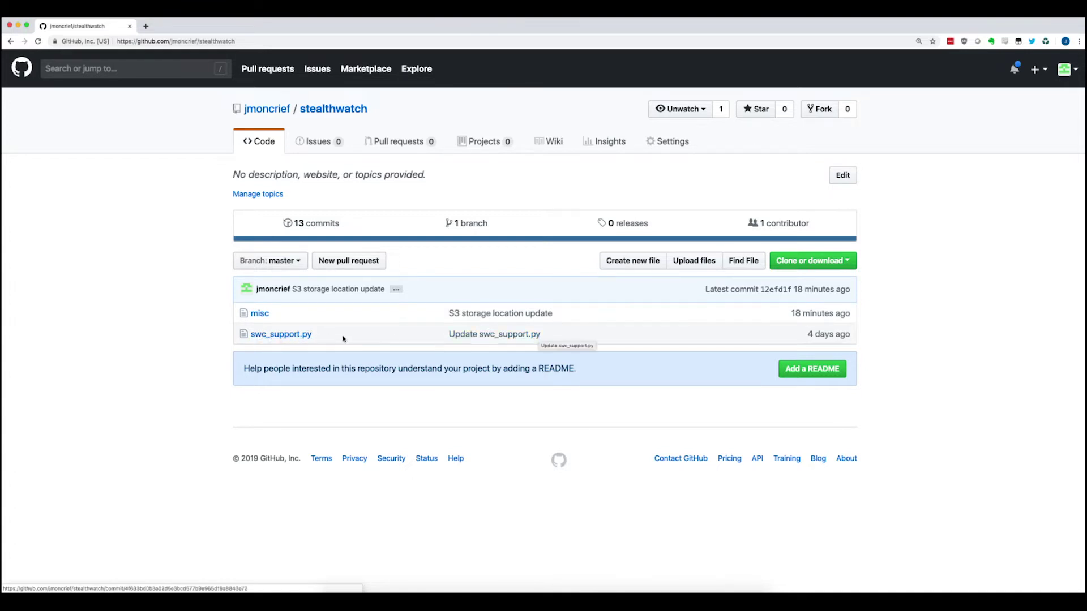
left_click(281, 335)
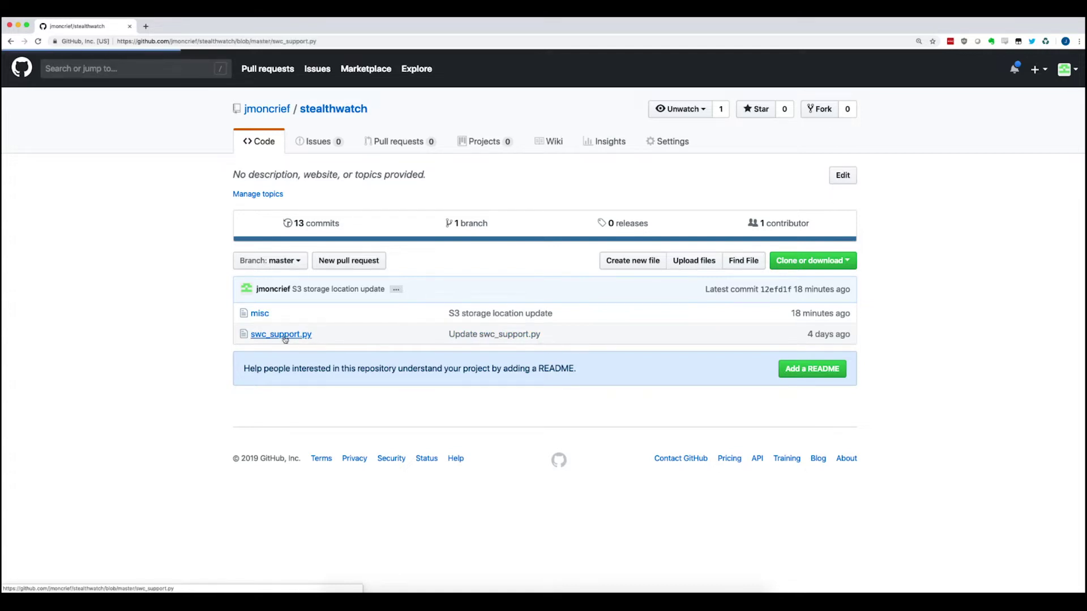
scroll(607, 357, "down", 2)
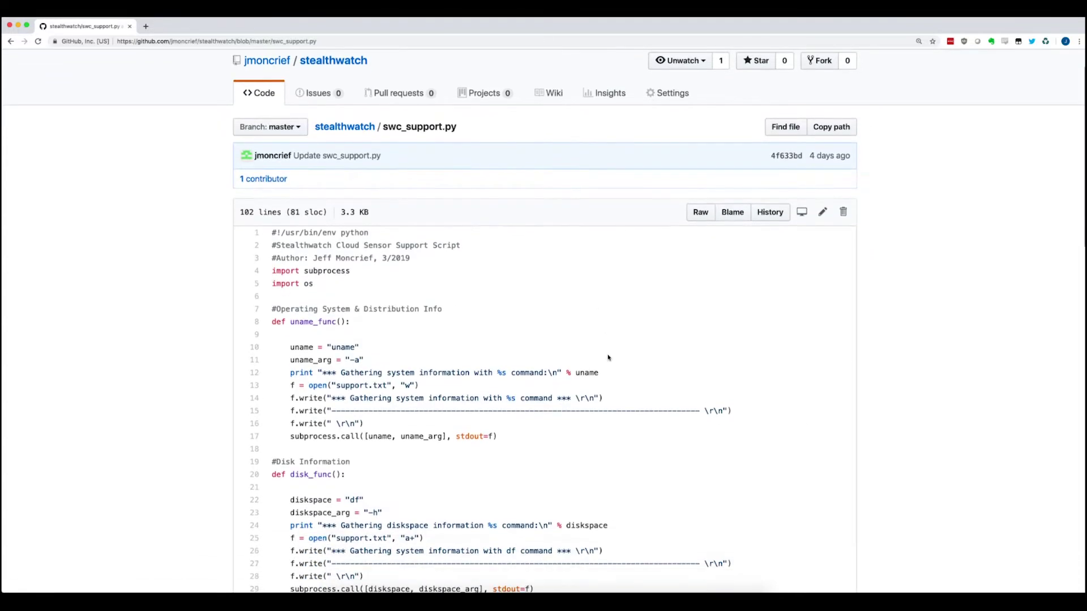
scroll(607, 357, "down", 3)
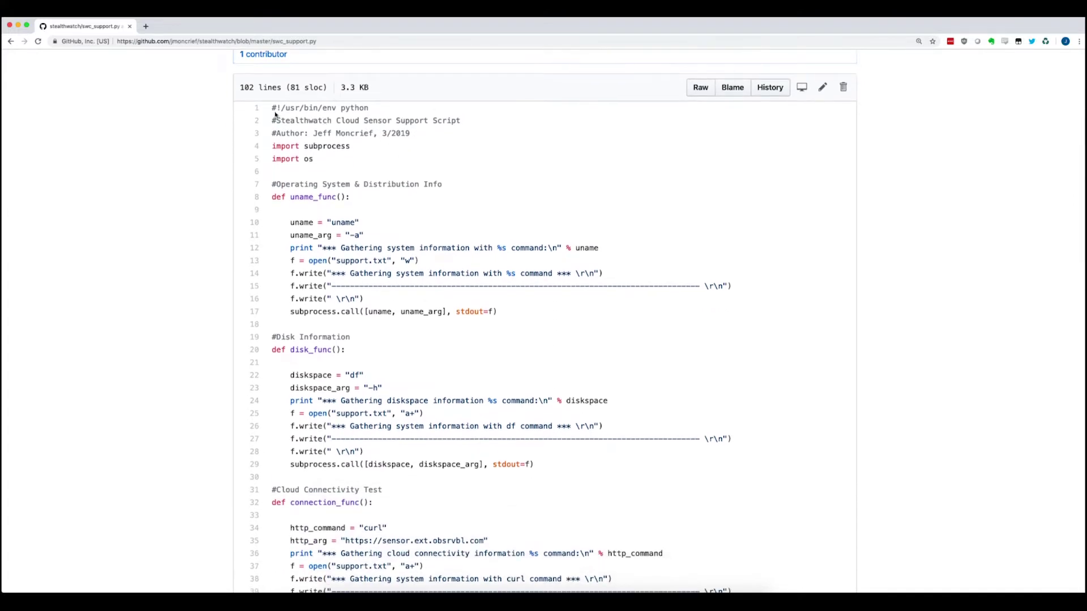
mouse_move(273, 120)
left_mouse_down()
mouse_move(442, 126)
mouse_move(467, 139)
left_mouse_up()
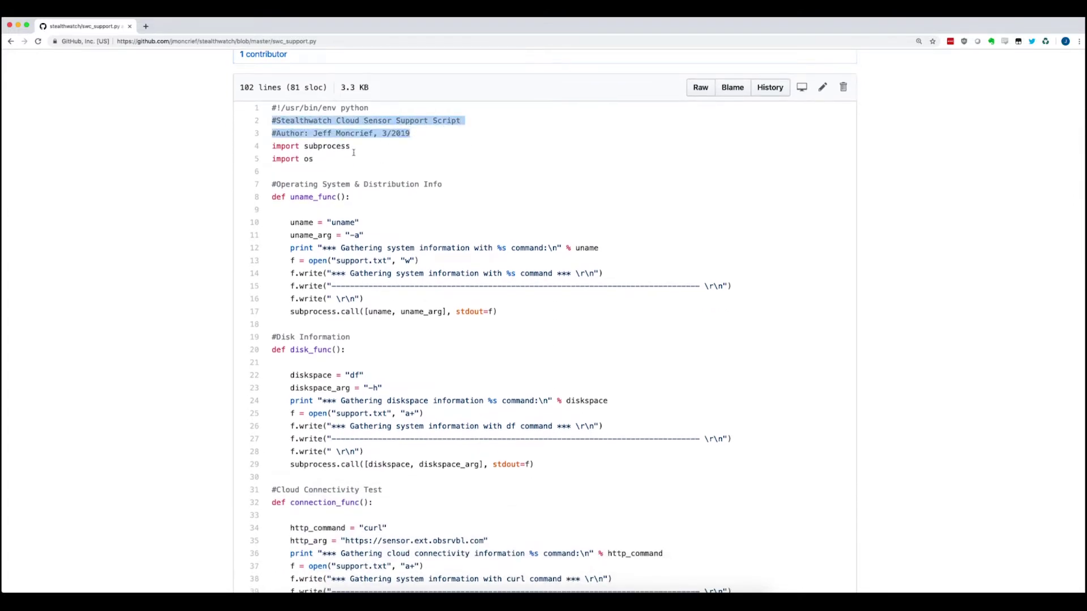
left_click(396, 159)
scroll(445, 198, "down", 2)
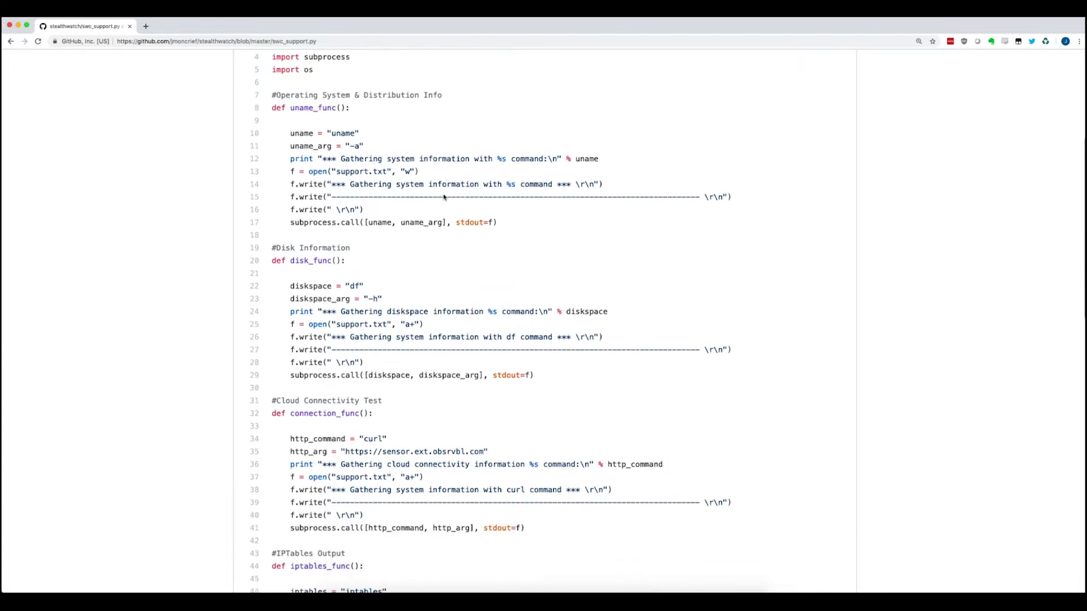
scroll(445, 198, "down", 2)
scroll(397, 295, "down", 3)
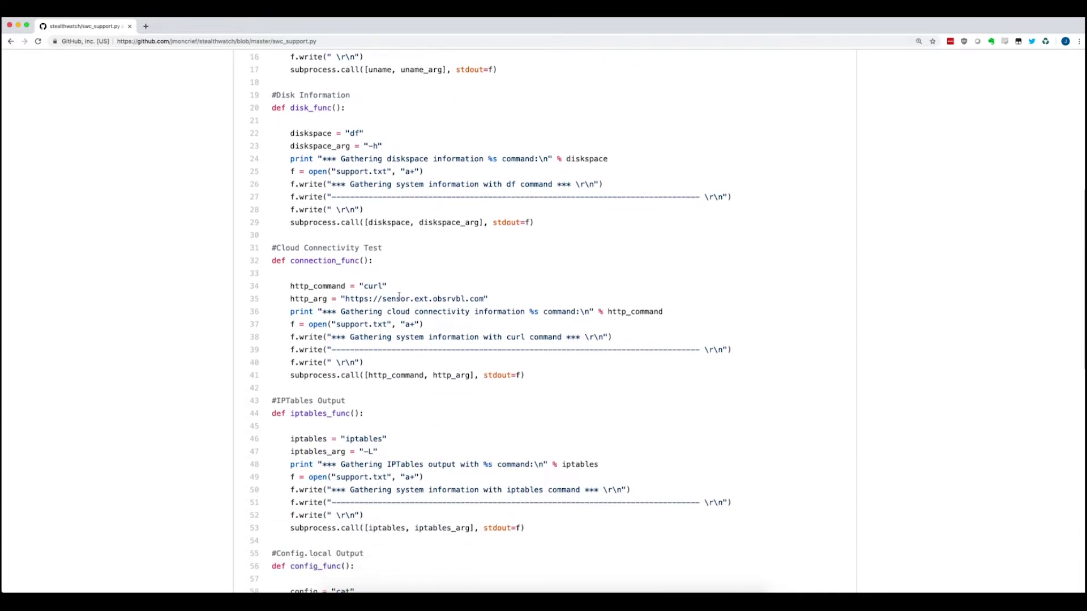
scroll(431, 305, "down", 4)
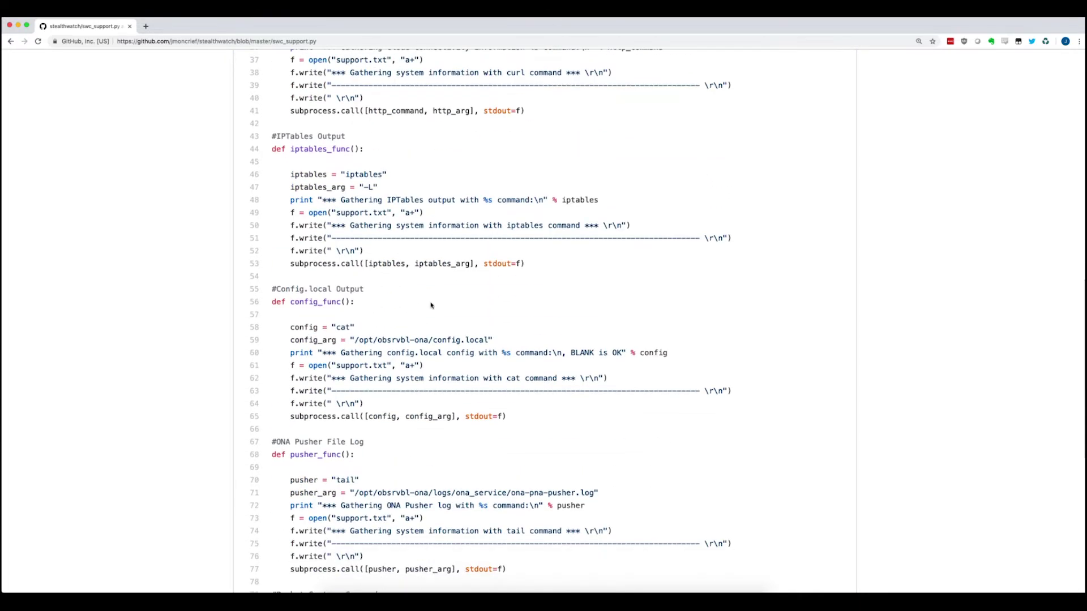
scroll(431, 305, "down", 2)
scroll(431, 305, "down", 2)
scroll(431, 305, "down", 1)
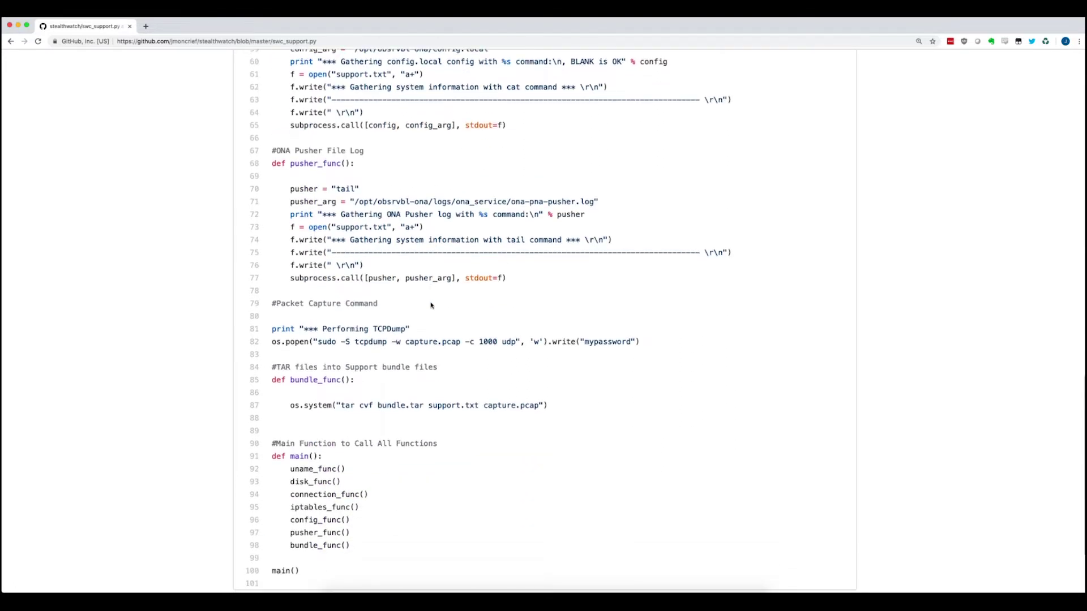
scroll(432, 306, "down", 2)
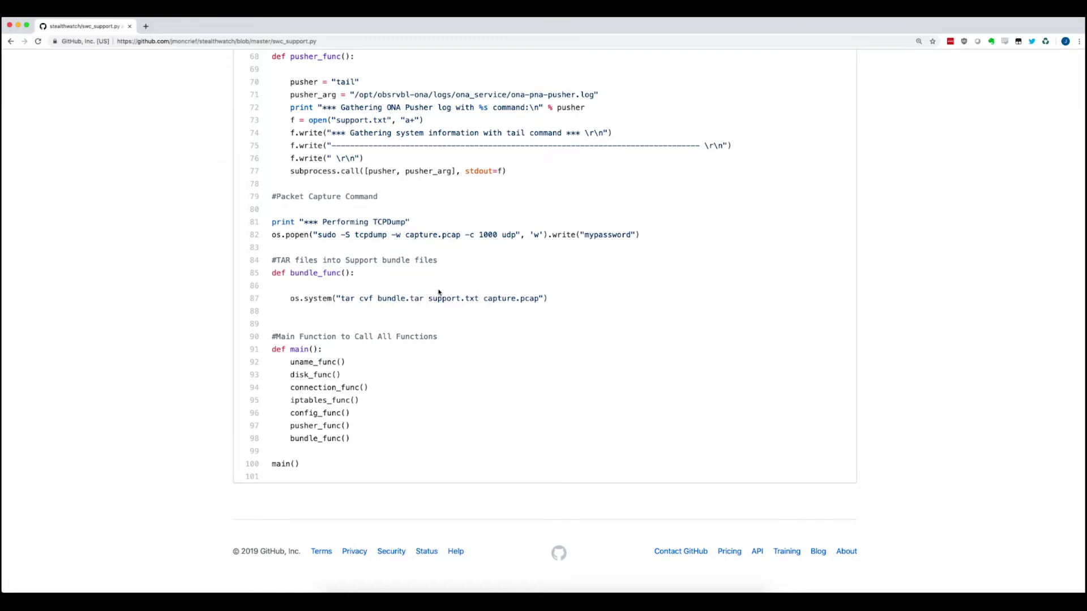
scroll(437, 290, "up", 2)
scroll(436, 289, "up", 2)
scroll(437, 291, "up", 2)
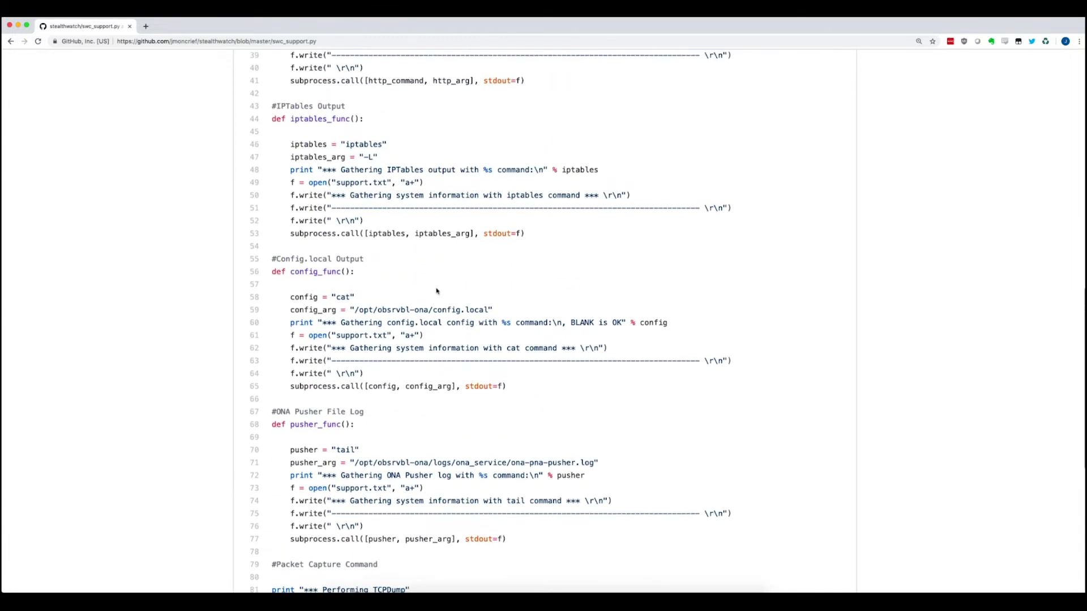
scroll(437, 290, "down", 3)
scroll(436, 291, "down", 1)
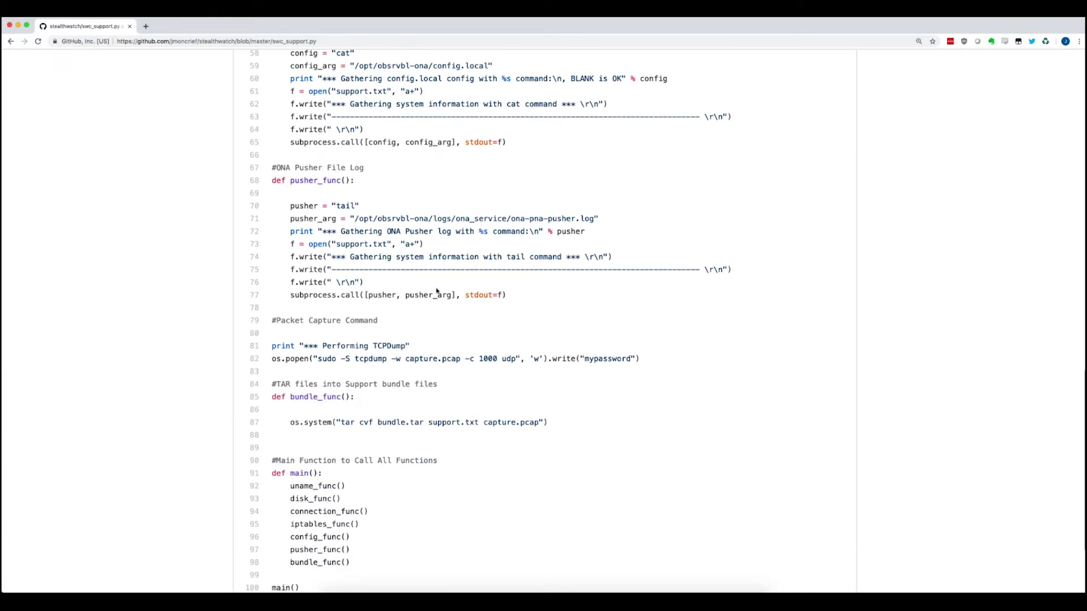
scroll(437, 290, "up", 3)
scroll(437, 291, "up", 2)
scroll(437, 291, "up", 1)
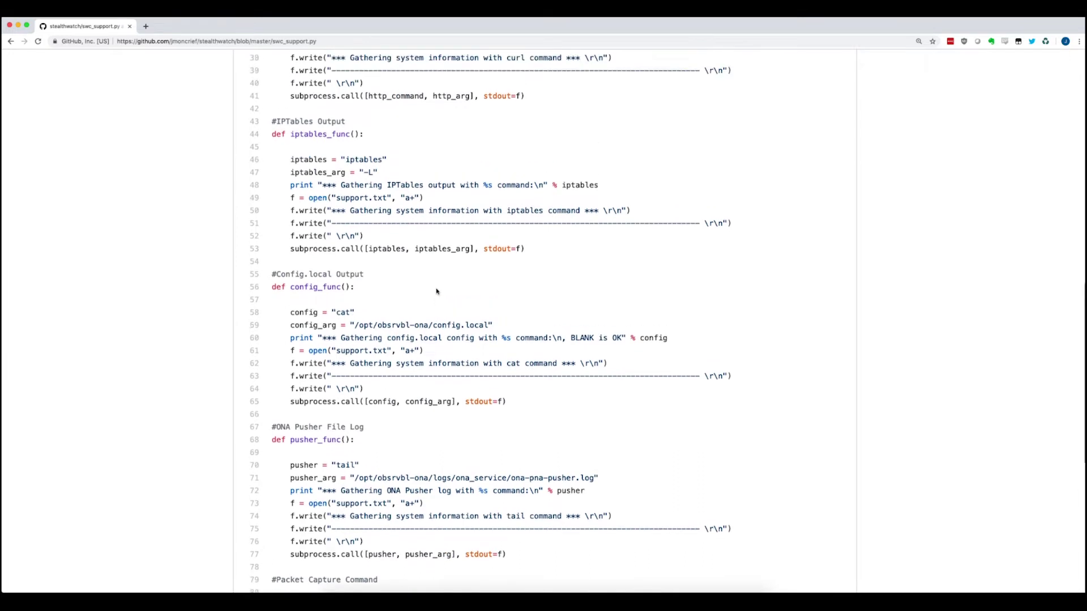
scroll(437, 290, "up", 3)
scroll(437, 291, "up", 1)
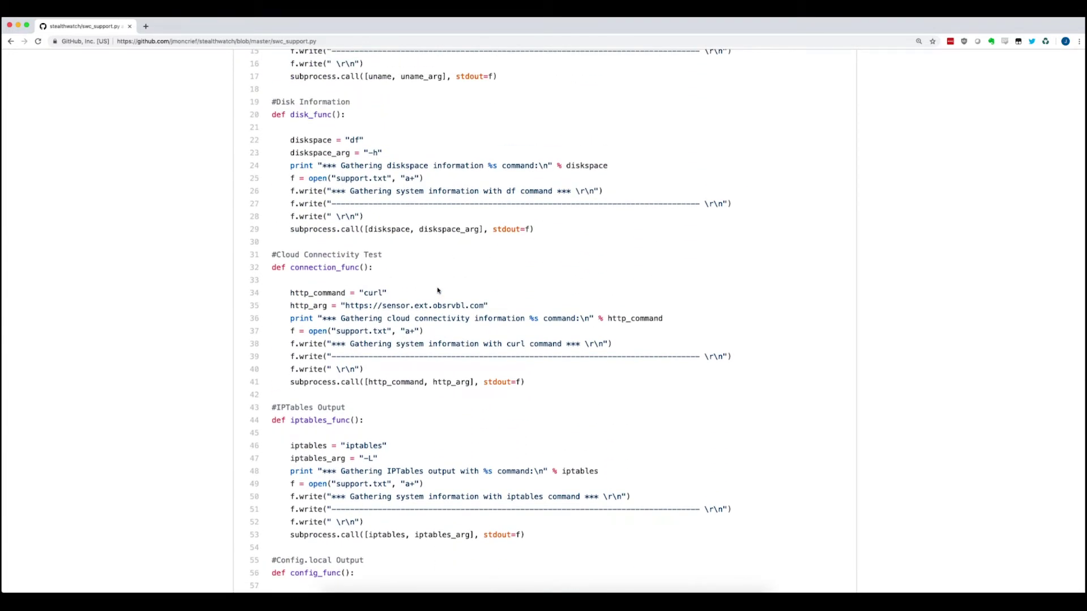
scroll(439, 291, "up", 3)
scroll(438, 291, "up", 2)
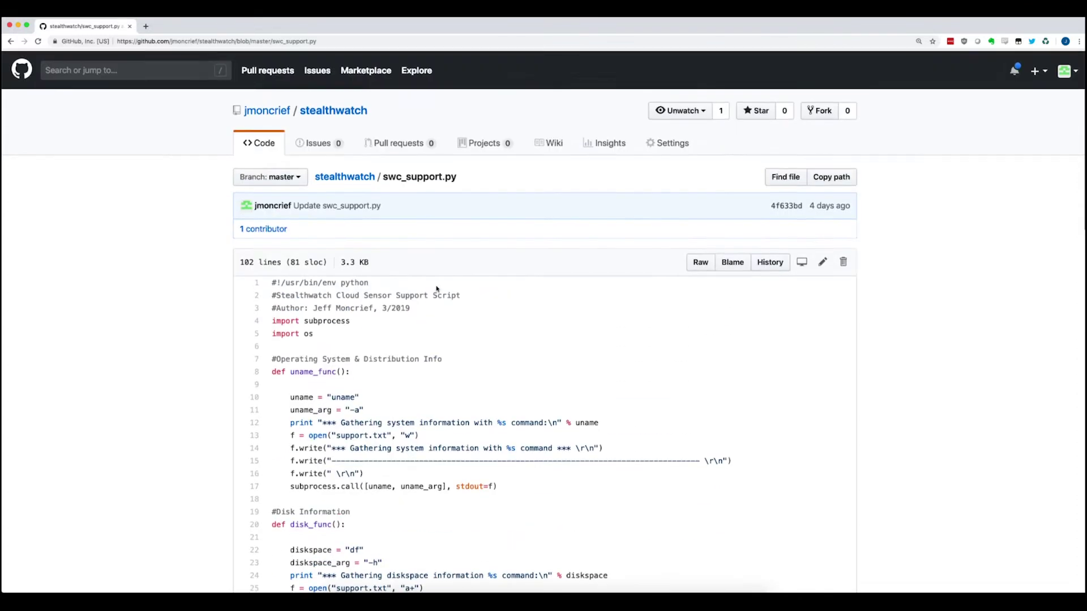
left_click(345, 176)
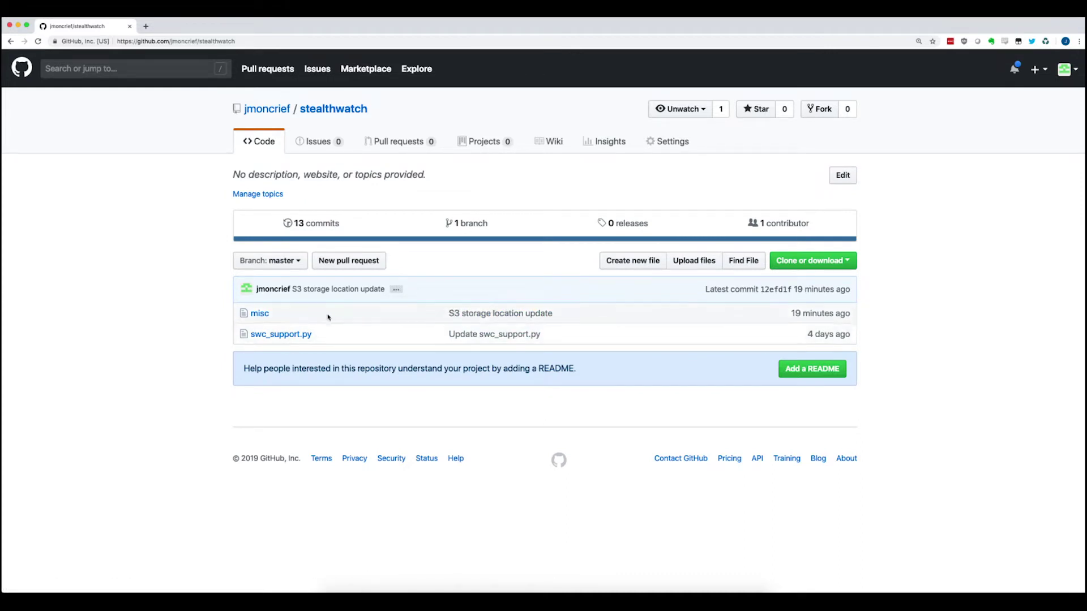
Step: Open the misc file, zoom in, and select the wide-open-perms-bucket S3 URL on line 1
left_click(261, 314)
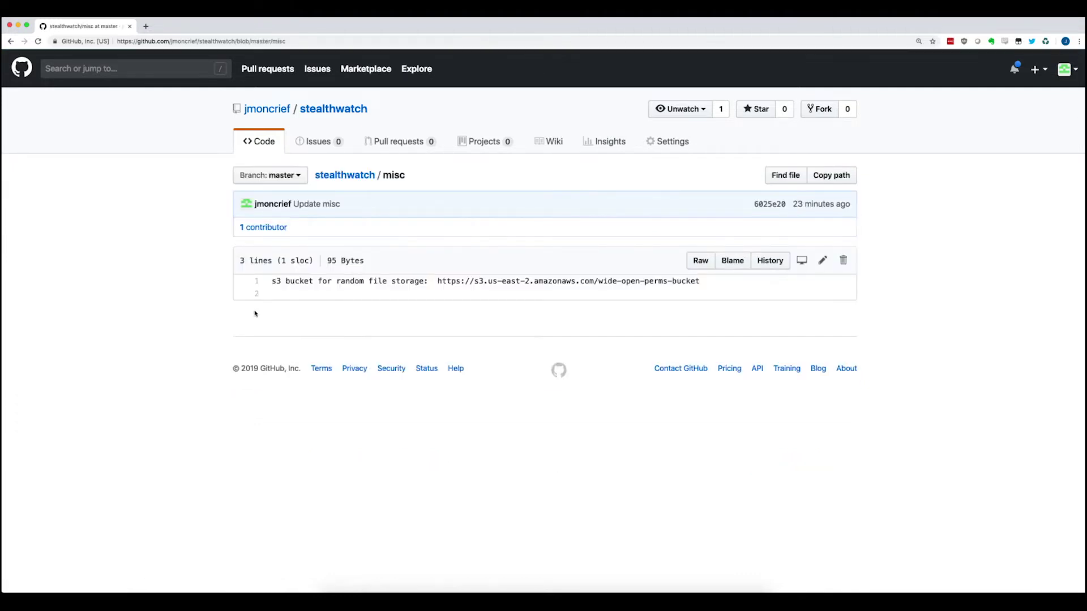
key("super+equal")
key("super+equal")
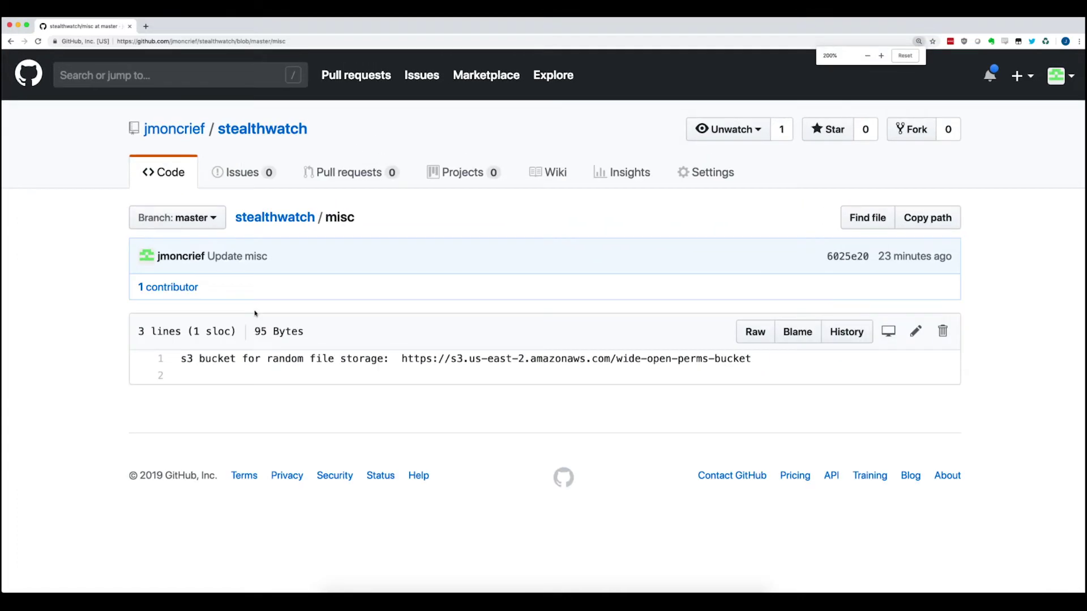
left_click_drag(180, 358, 756, 364)
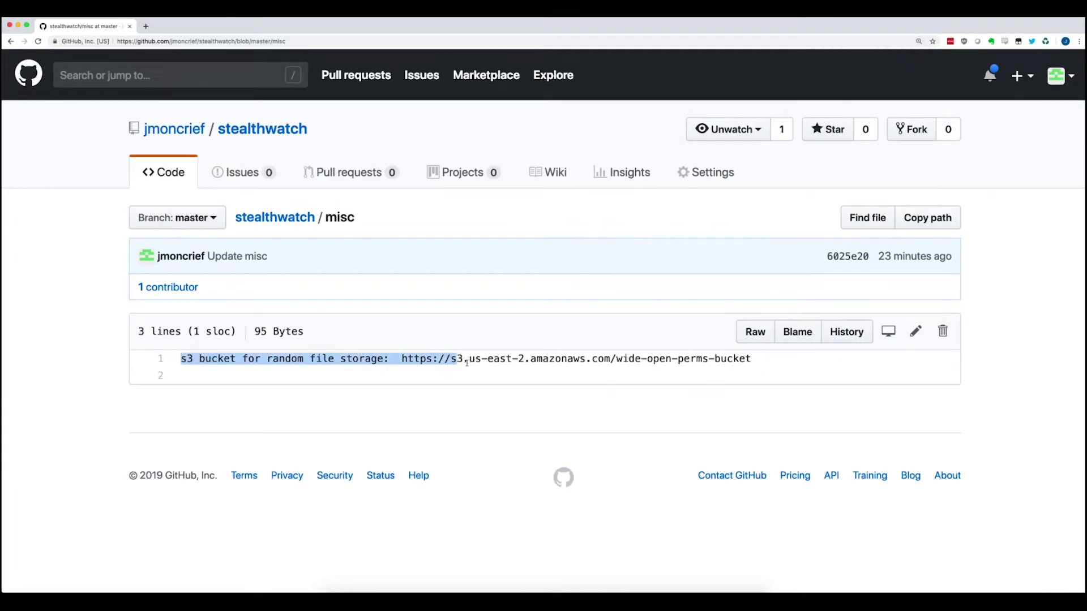
left_click(756, 363)
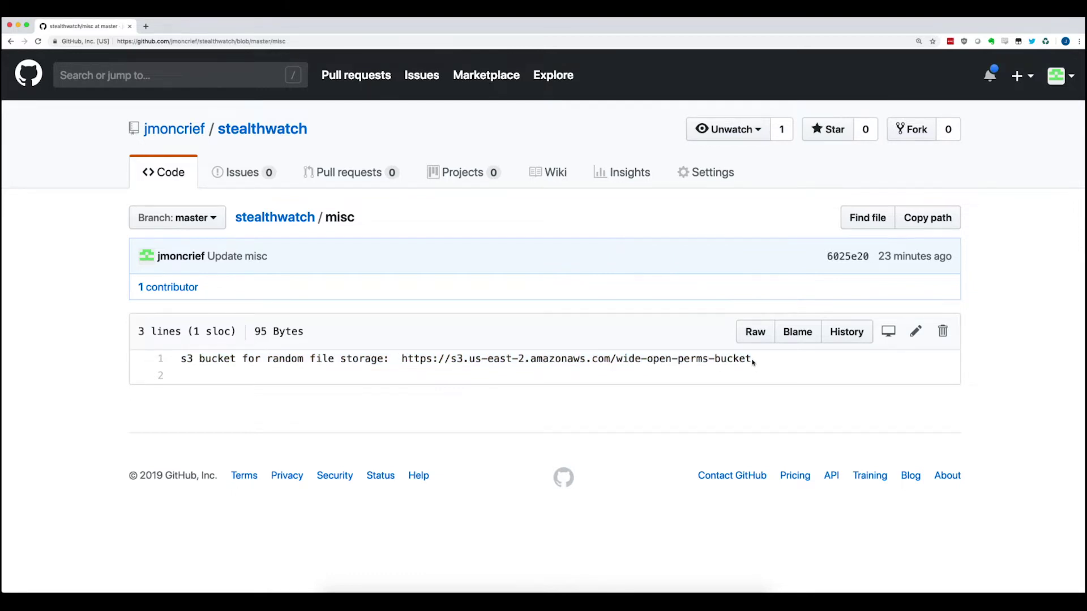
left_click_drag(753, 362, 402, 360)
key("super+c")
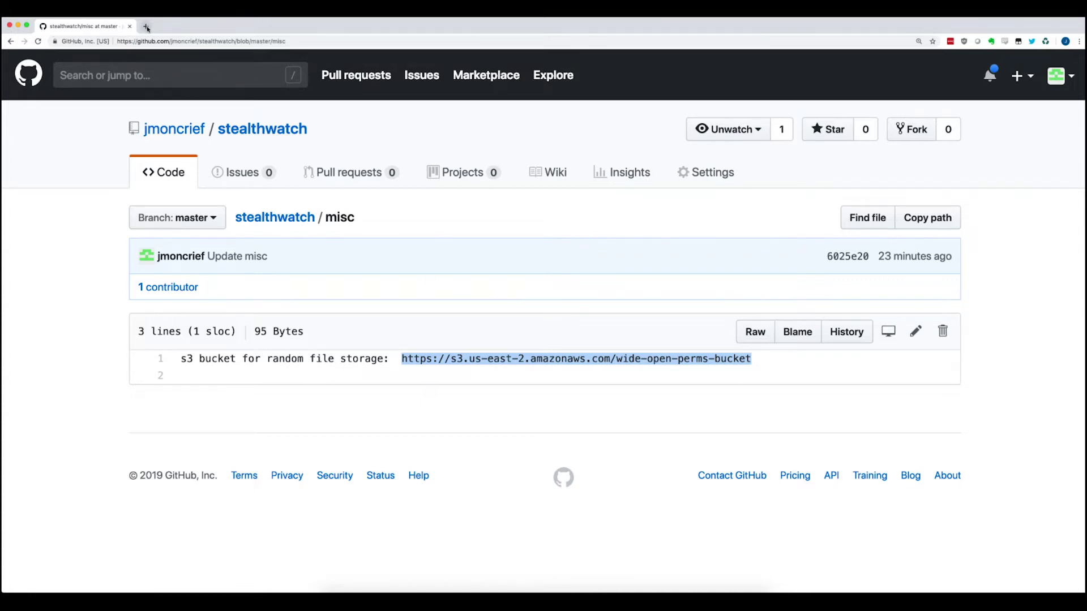
Step: Paste the wide-open-perms-bucket S3 URL into the address bar and load the bucket listing
left_click(190, 43)
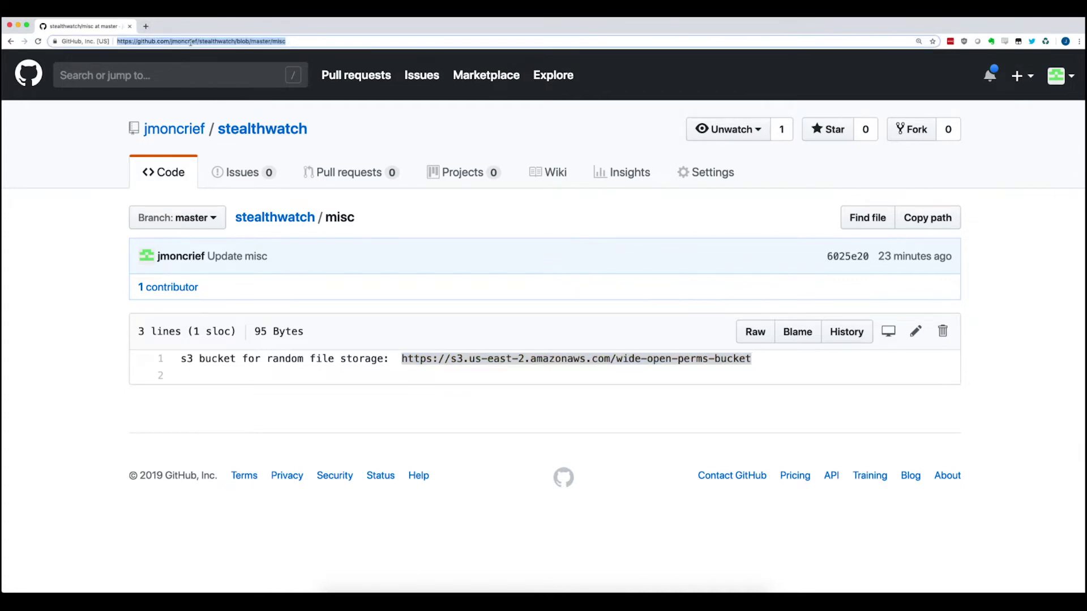
key("super+v")
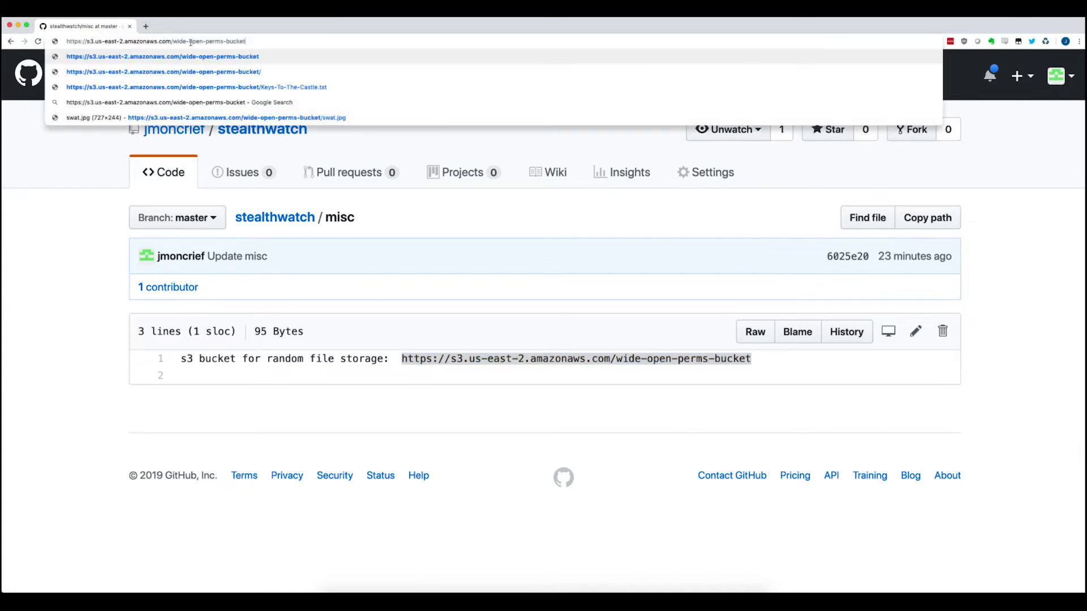
key("Return")
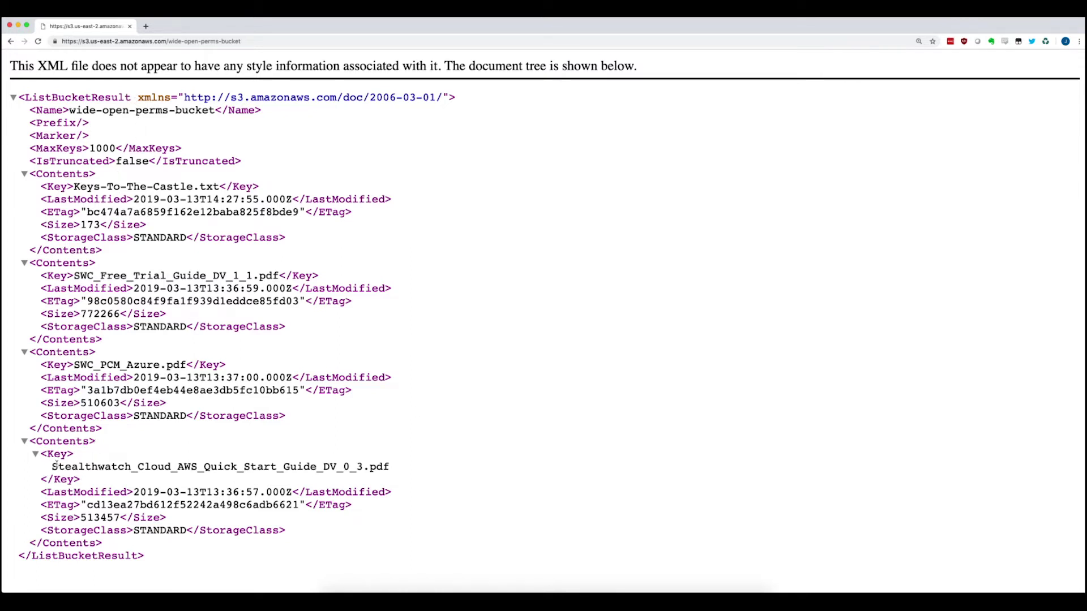
Step: Highlight the bucket's file names, from the quick start guide up to Keys-To-The-Castle.txt
left_click_drag(52, 467, 303, 466)
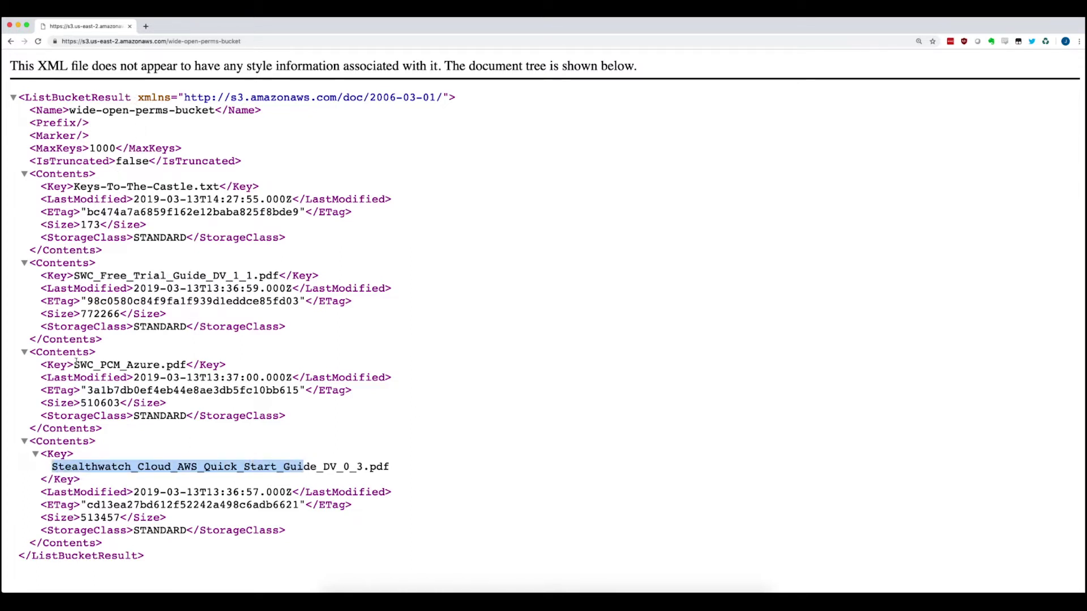
left_click_drag(75, 364, 188, 365)
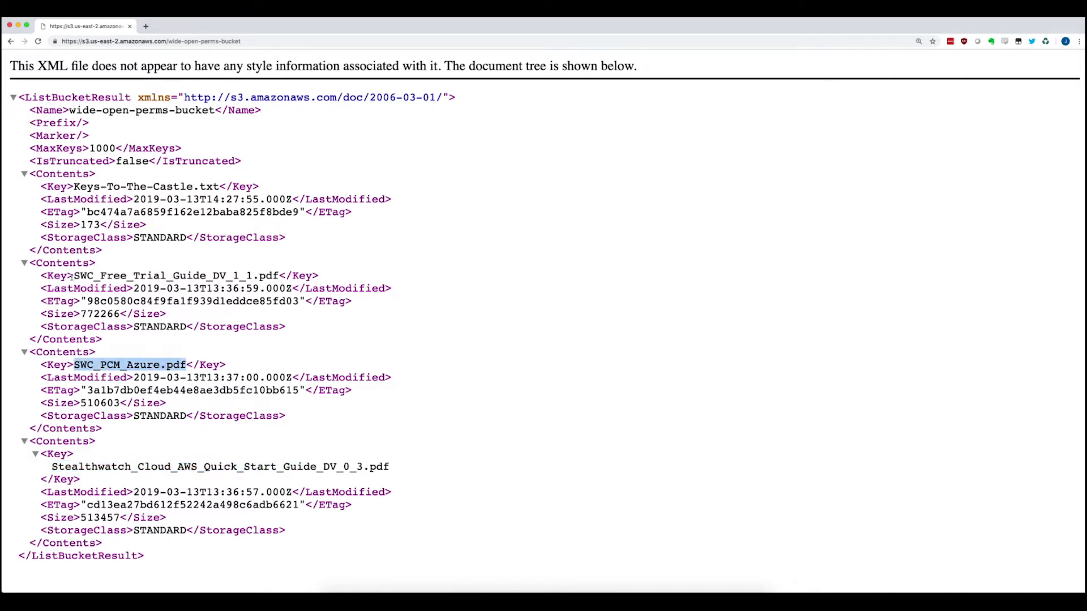
left_click_drag(73, 276, 278, 276)
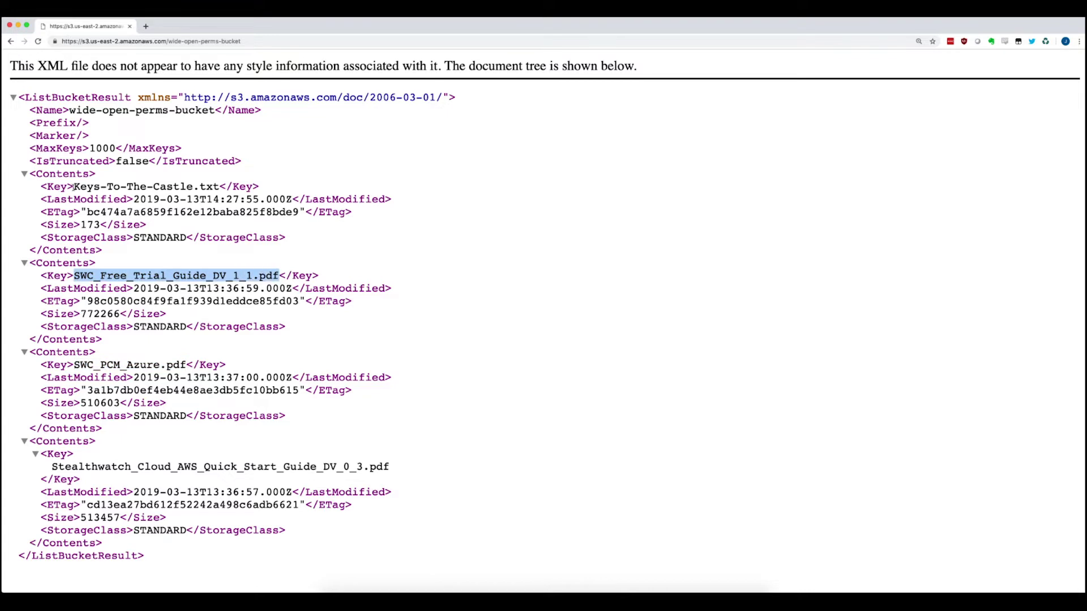
left_click_drag(74, 185, 221, 186)
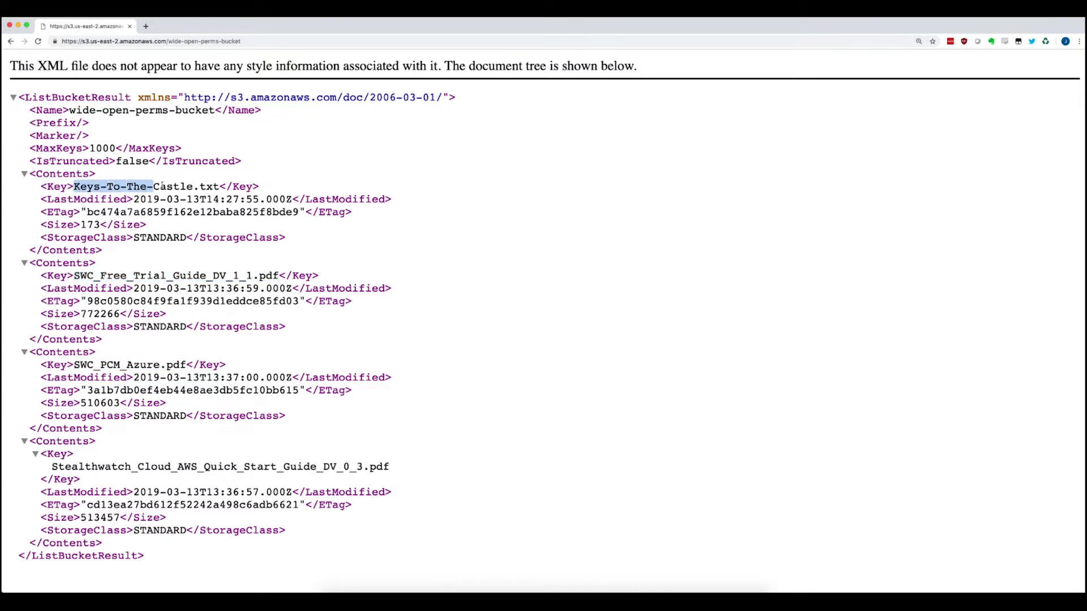
right_click(207, 186)
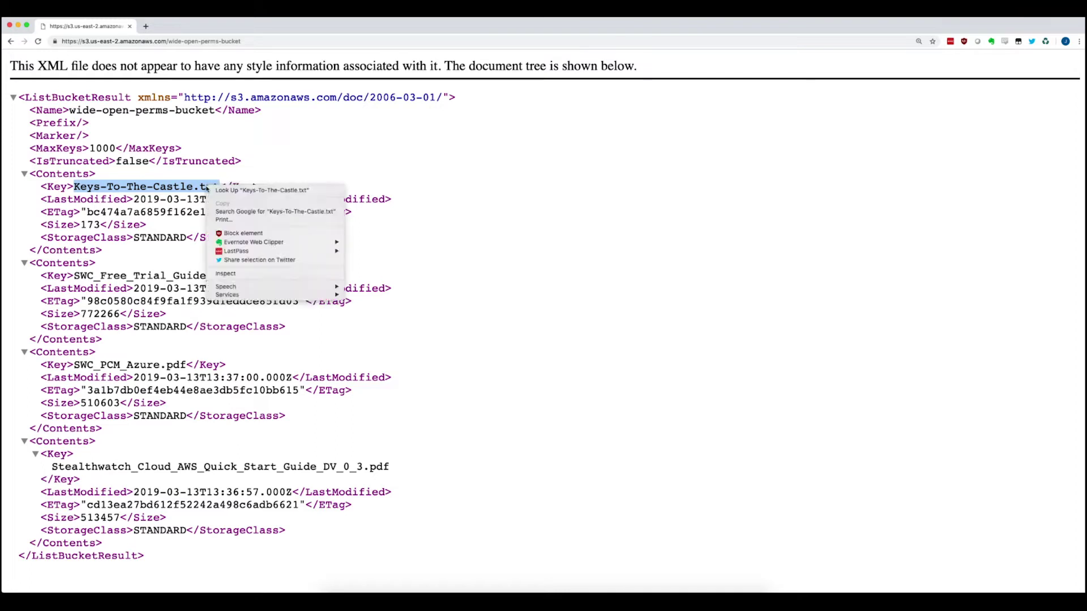
left_click(165, 188)
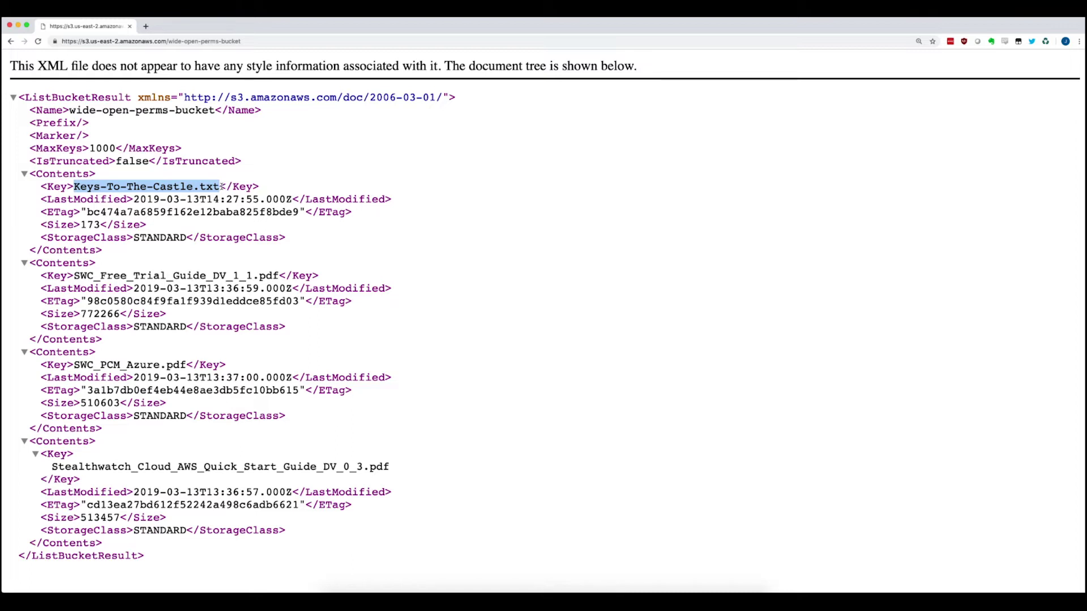
Step: Append /Keys-To-The-Castle.txt to the bucket URL and open the file
left_click(258, 40)
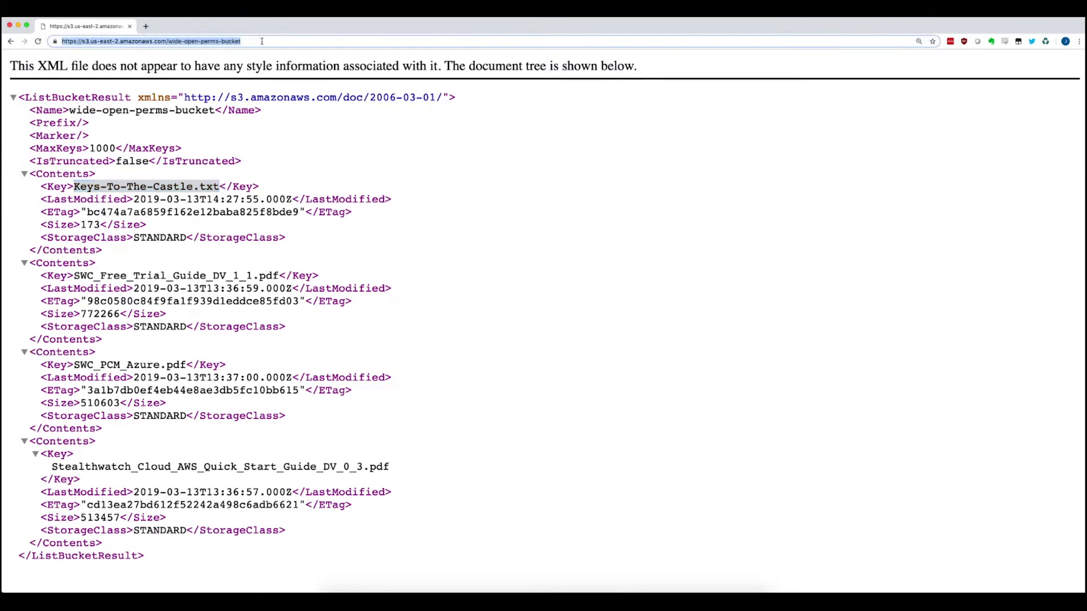
type("/")
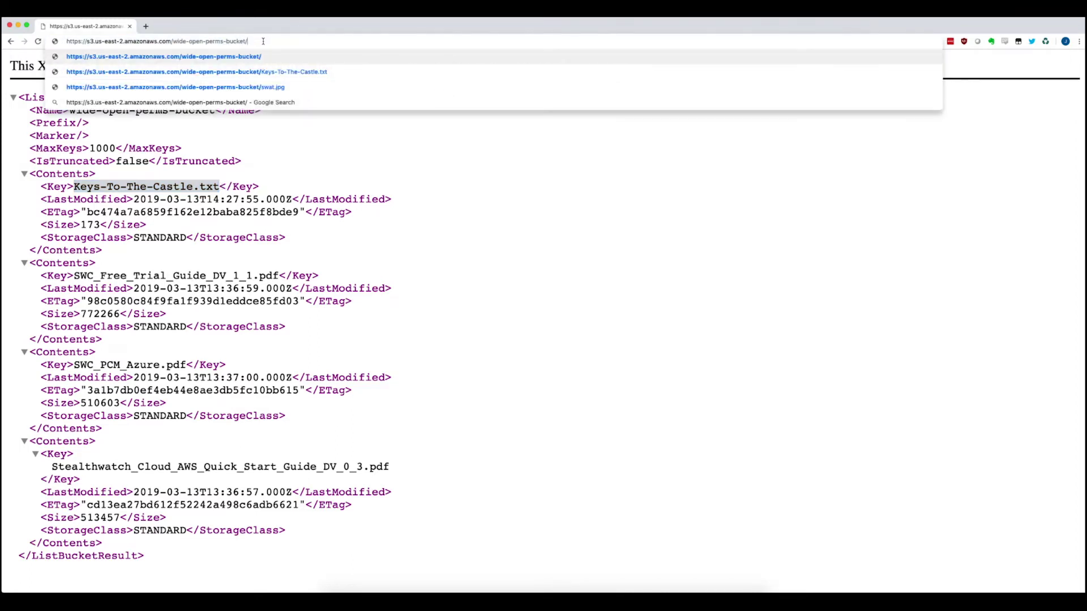
type("Keys-To-The-Castle.txt")
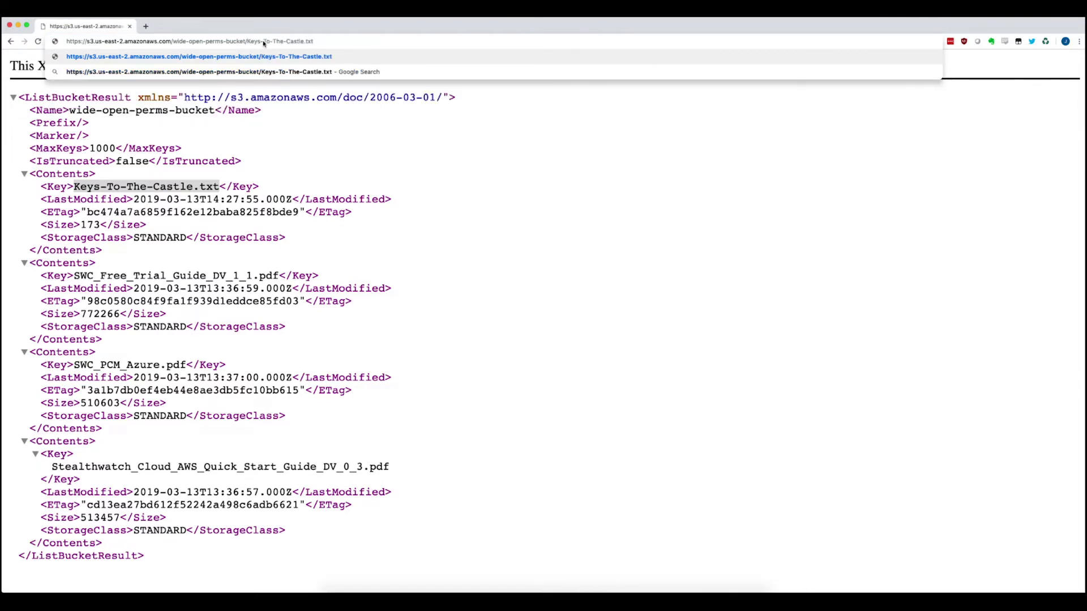
key("Return")
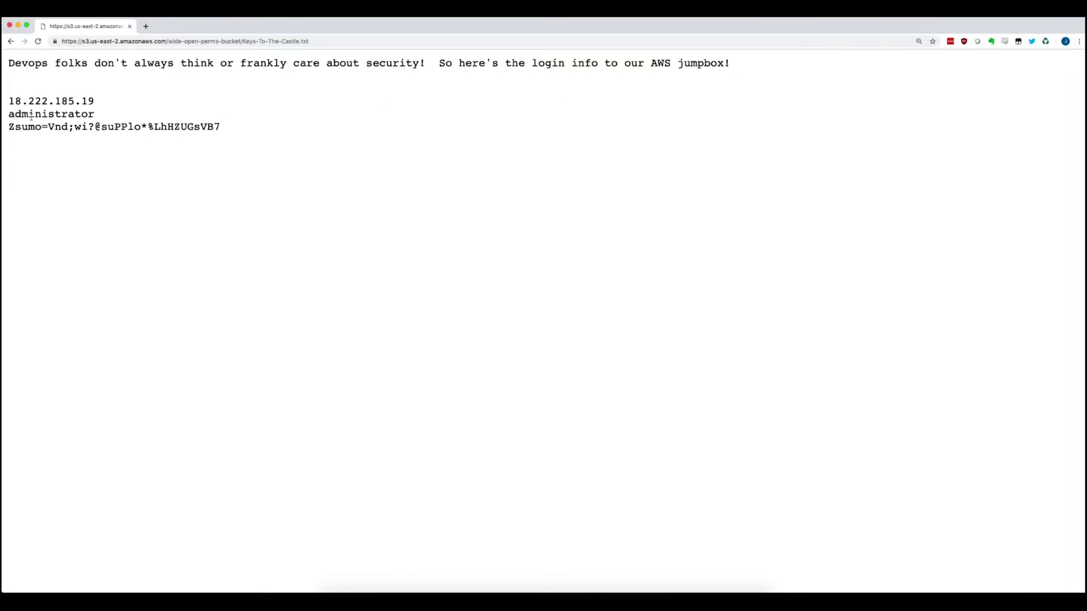
Step: Copy the jumpbox IP 18.222.185.19 and launch Angry IP Scanner from the Dock
left_click_drag(126, 116, 32, 114)
left_click_drag(234, 130, 8, 127)
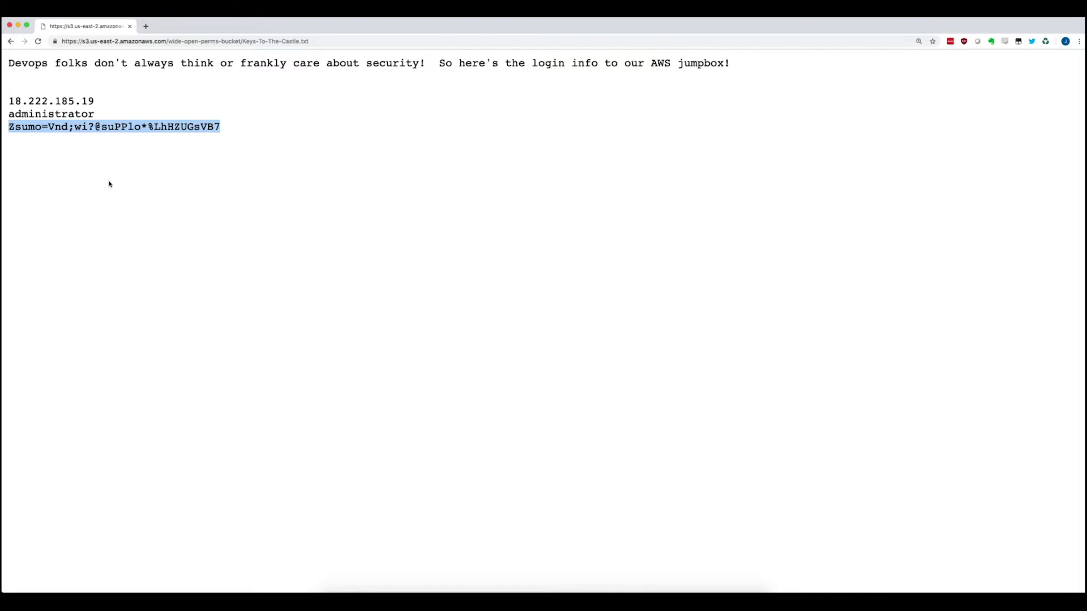
left_click(96, 103)
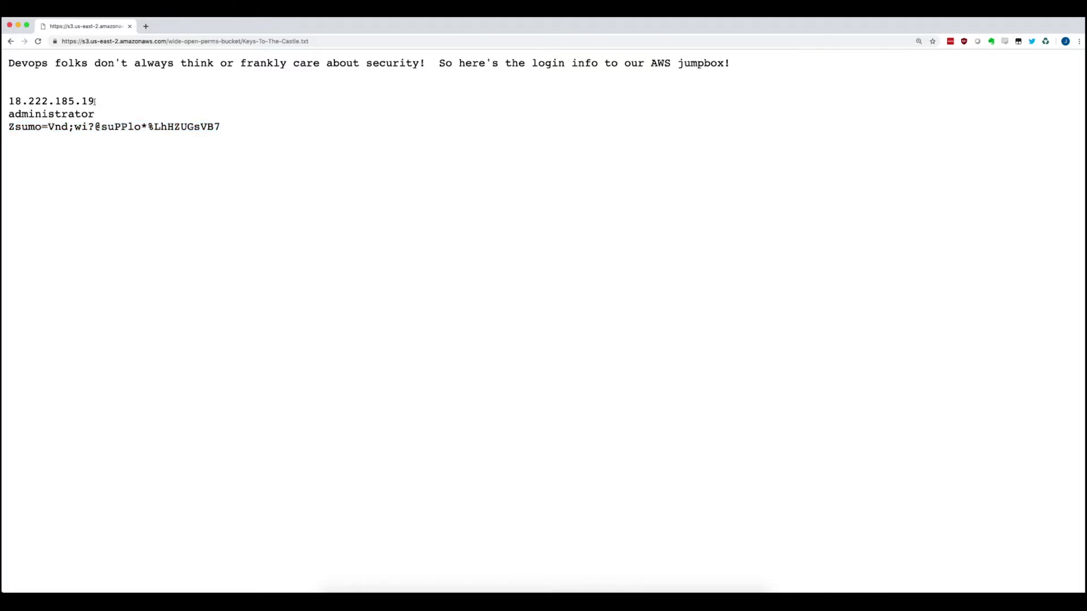
left_click_drag(97, 103, 15, 102)
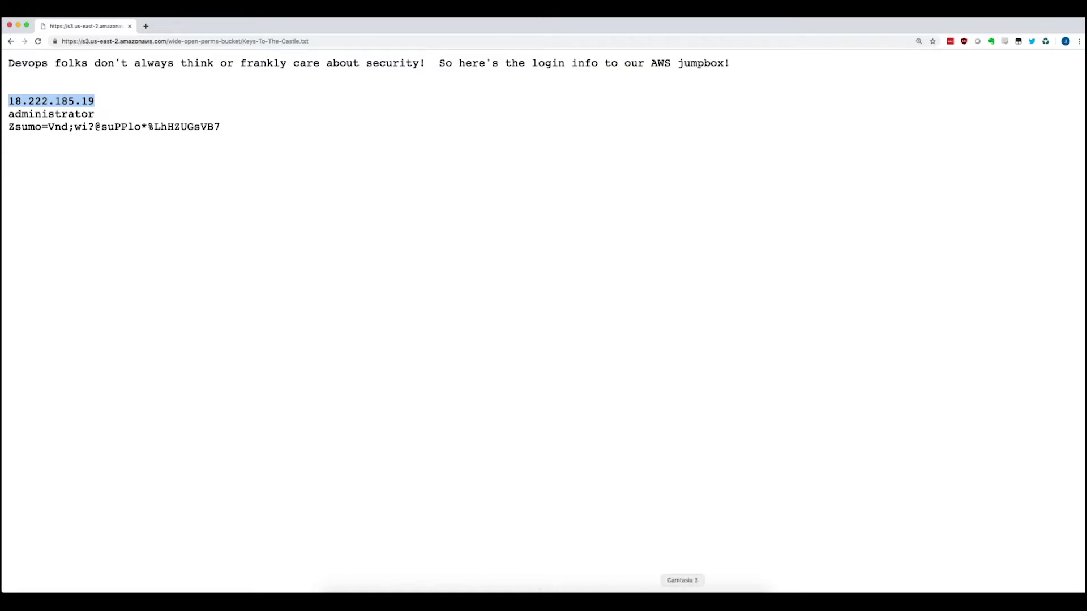
left_click(662, 590)
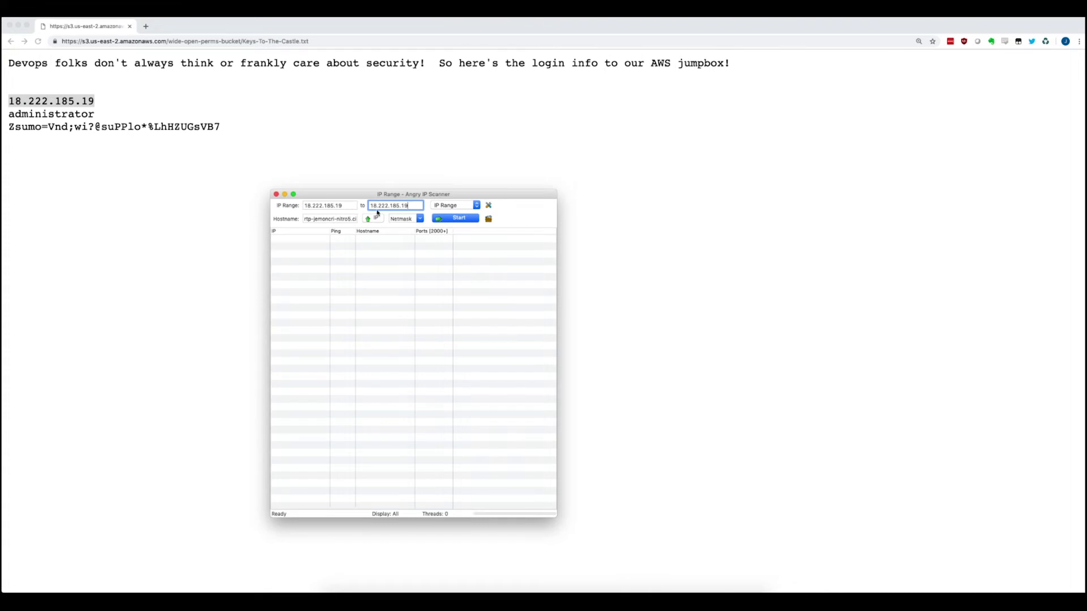
Step: Scan 18.222.185.19, then widen the Hostname column to read the AWS host name
left_click_drag(347, 207, 305, 206)
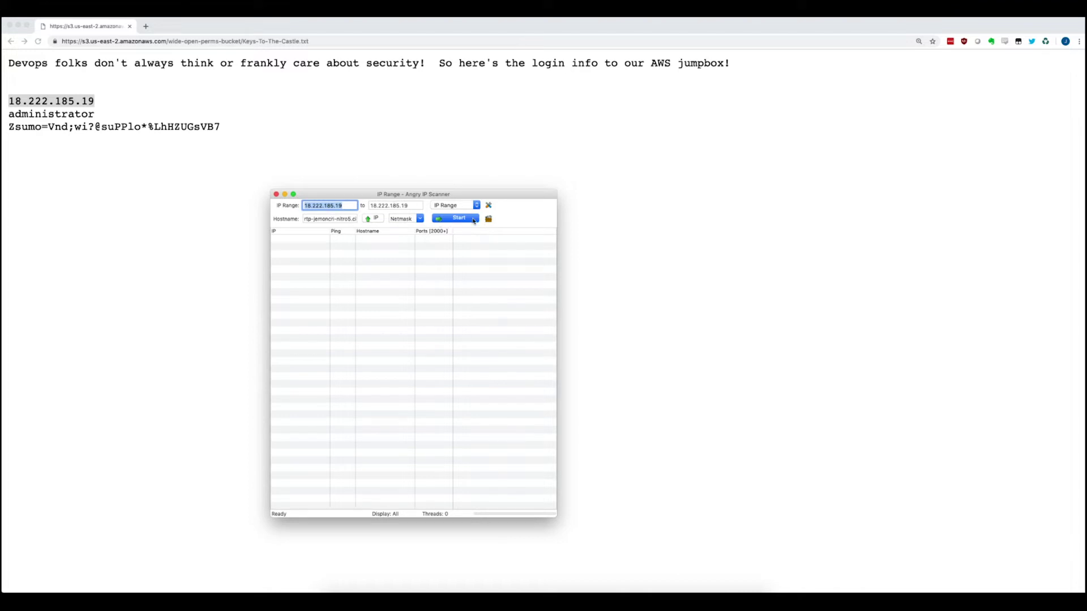
left_click(473, 221)
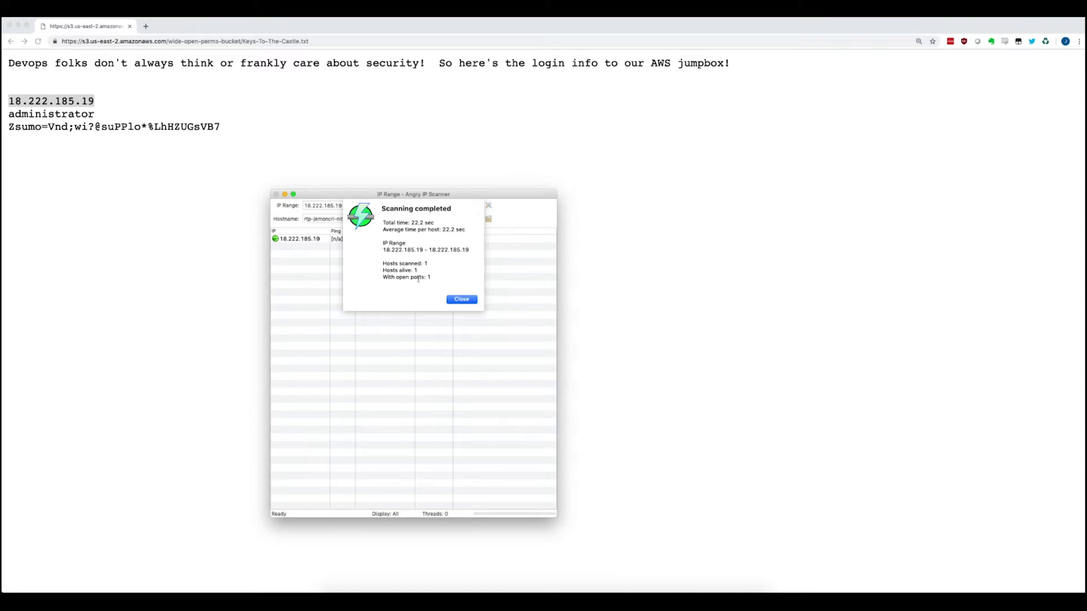
left_click(460, 298)
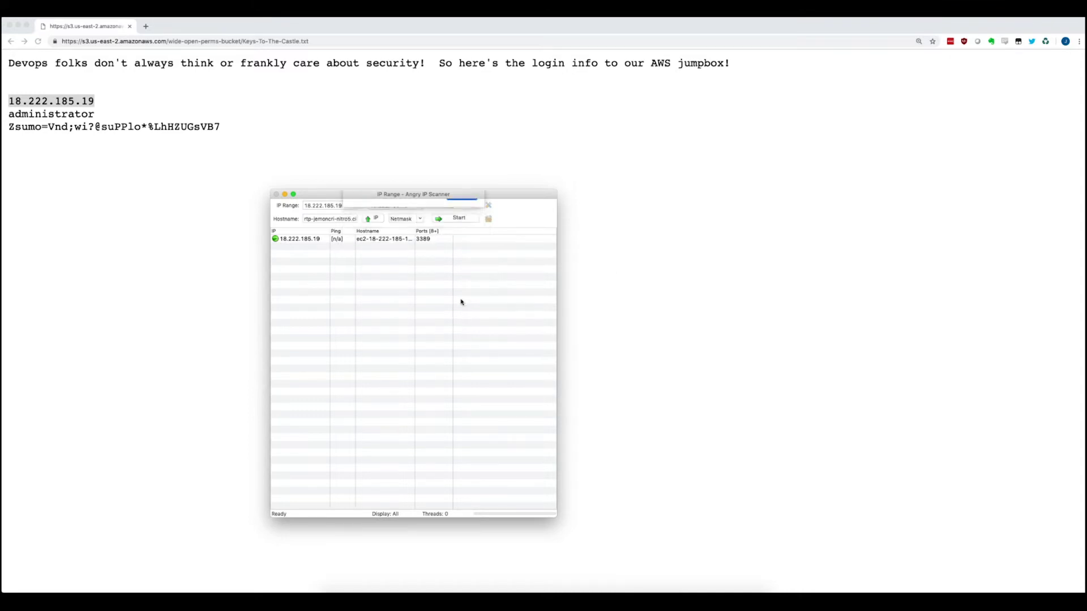
left_click(408, 241)
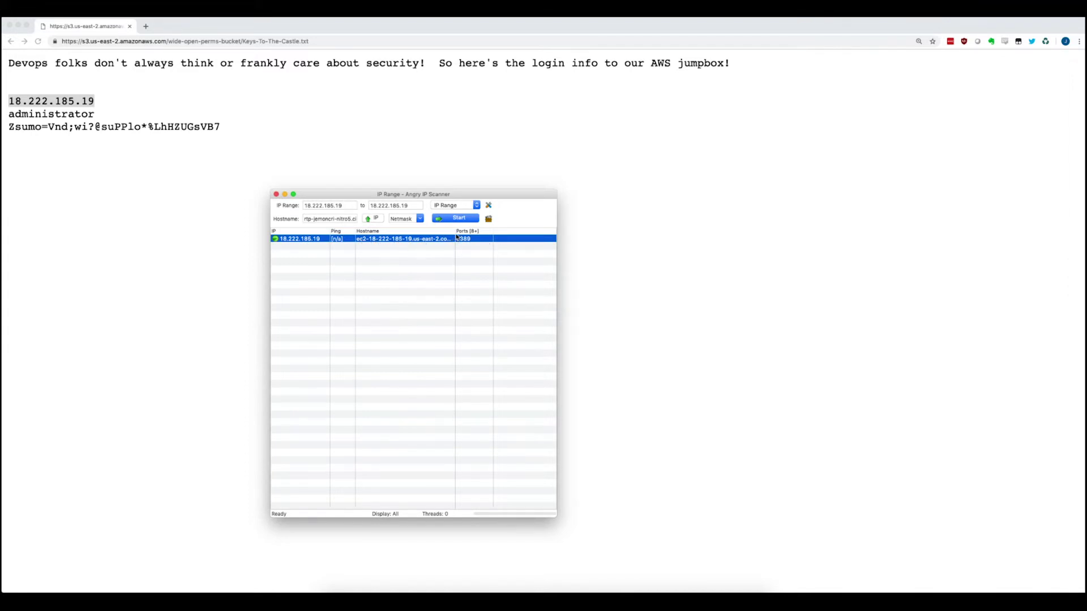
left_click_drag(456, 231, 473, 233)
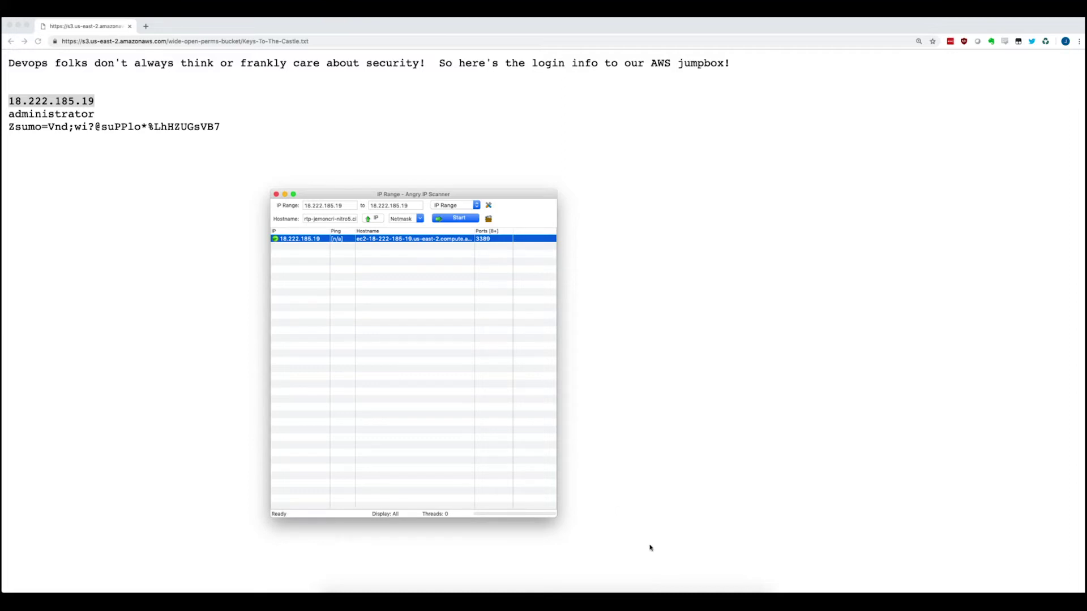
Step: Launch Microsoft Remote Desktop and review the Contractor Jumpbox connection's settings
left_click(713, 590)
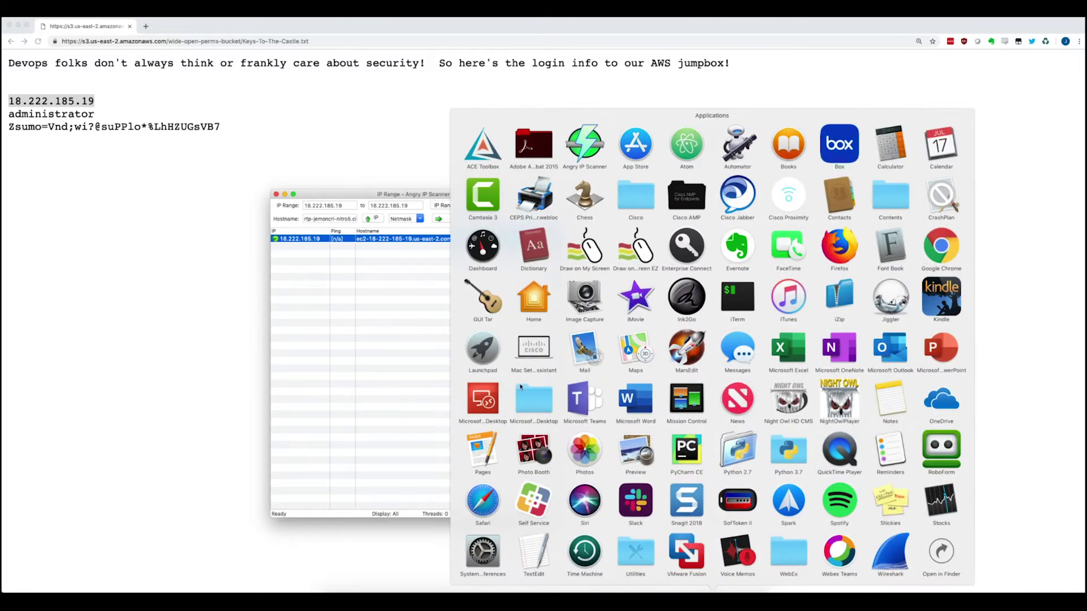
left_click(484, 403)
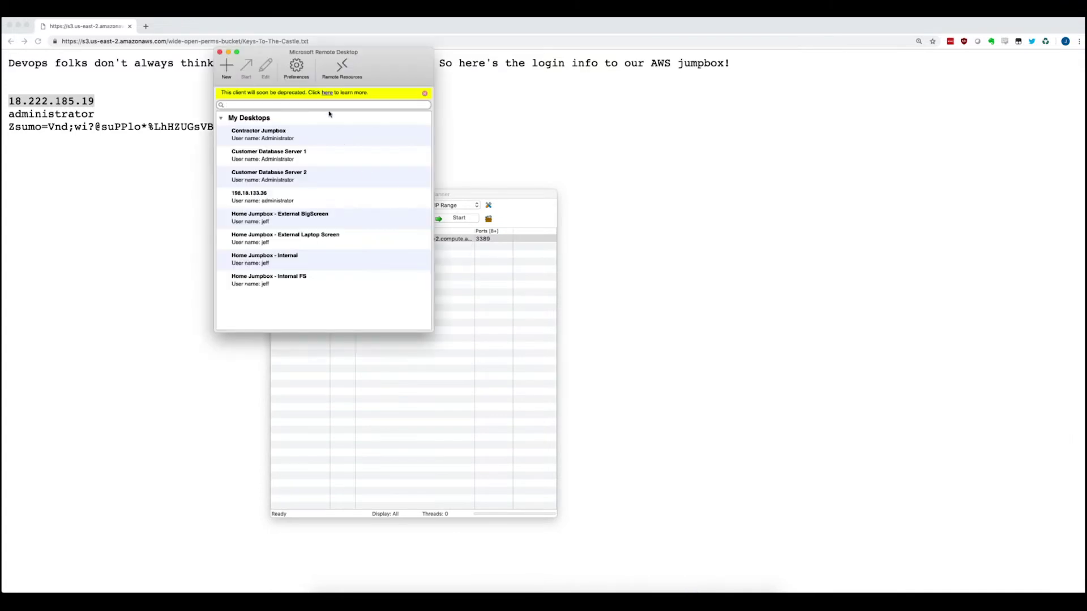
mouse_move(327, 51)
left_mouse_down()
mouse_move(556, 146)
mouse_move(543, 127)
left_mouse_up()
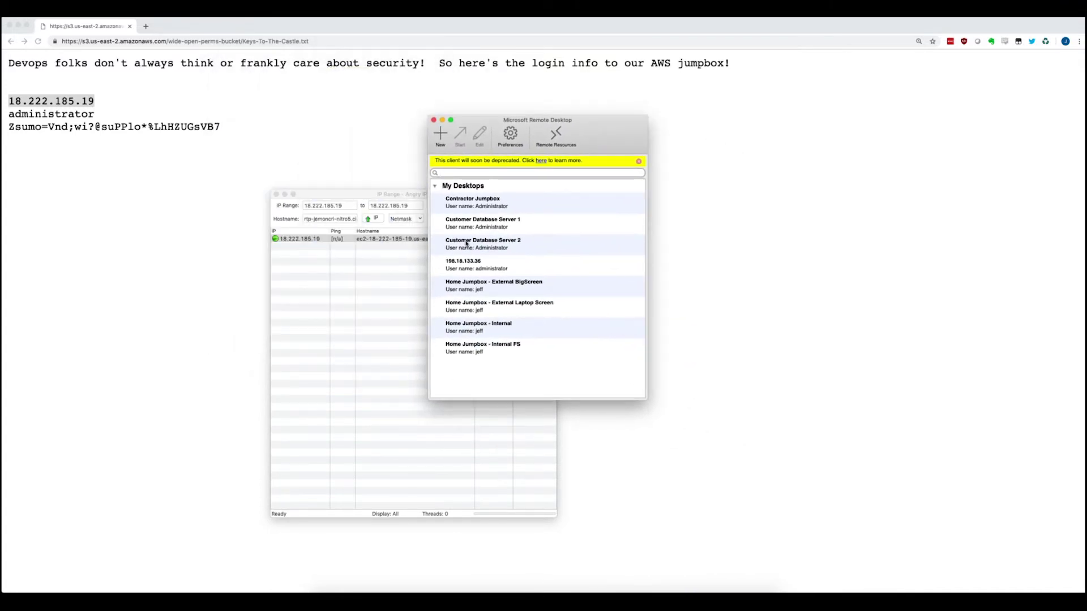
left_click(478, 204)
right_click(478, 204)
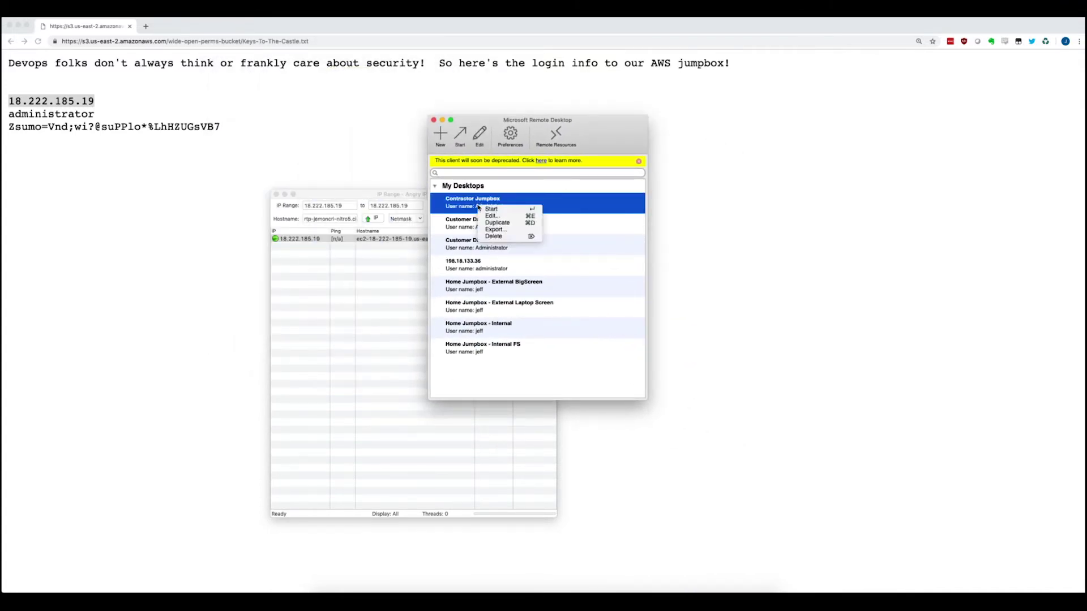
left_click(510, 221)
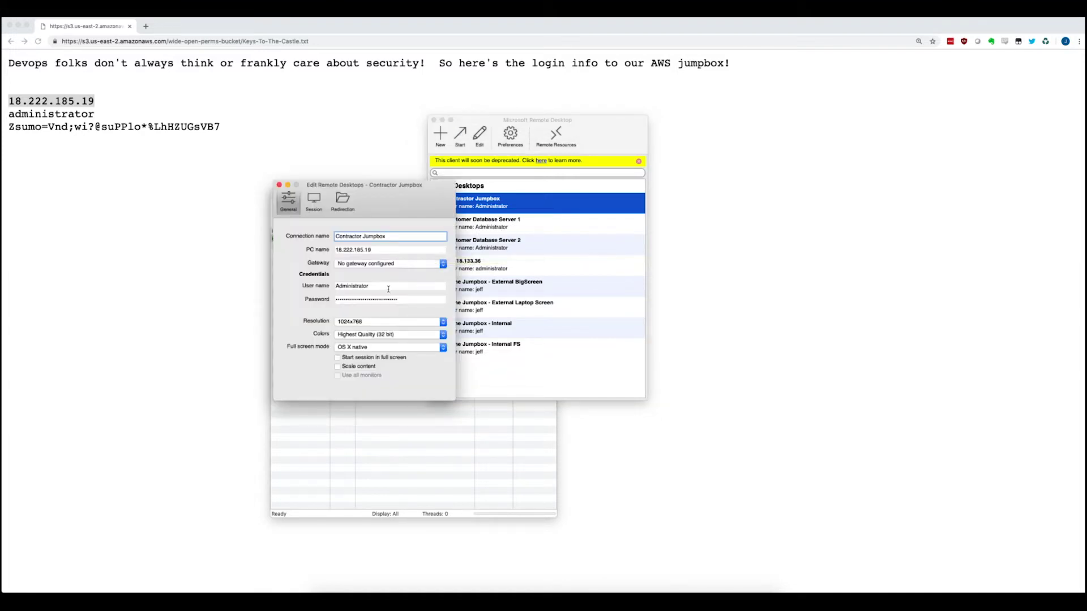
left_click(280, 185)
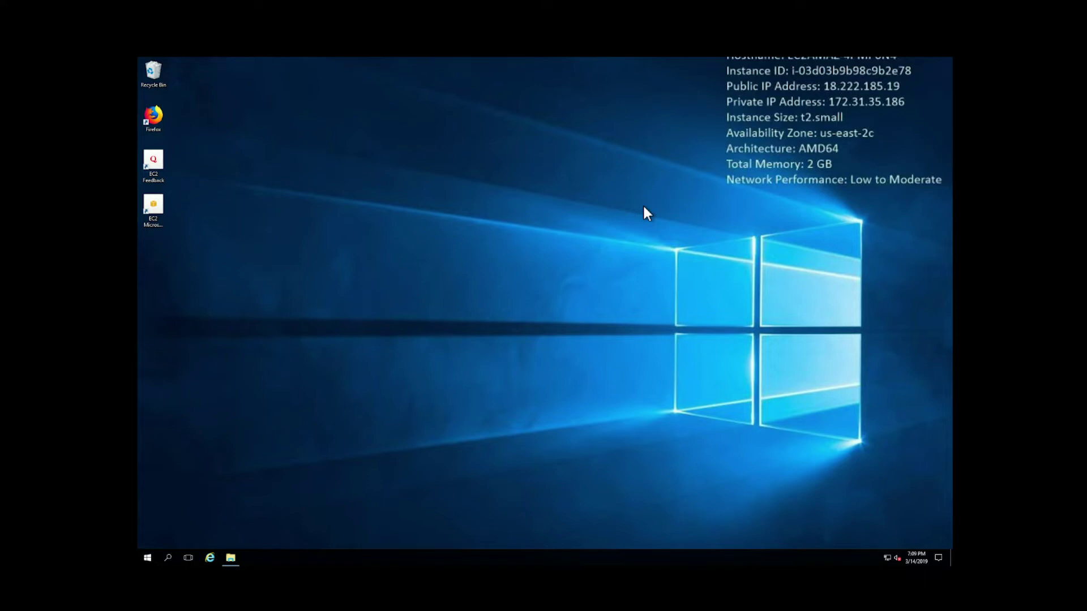
Step: Check the jumpbox's program list, then browse Customer Data, Downloads and Documents, and close Explorer
left_click(146, 558)
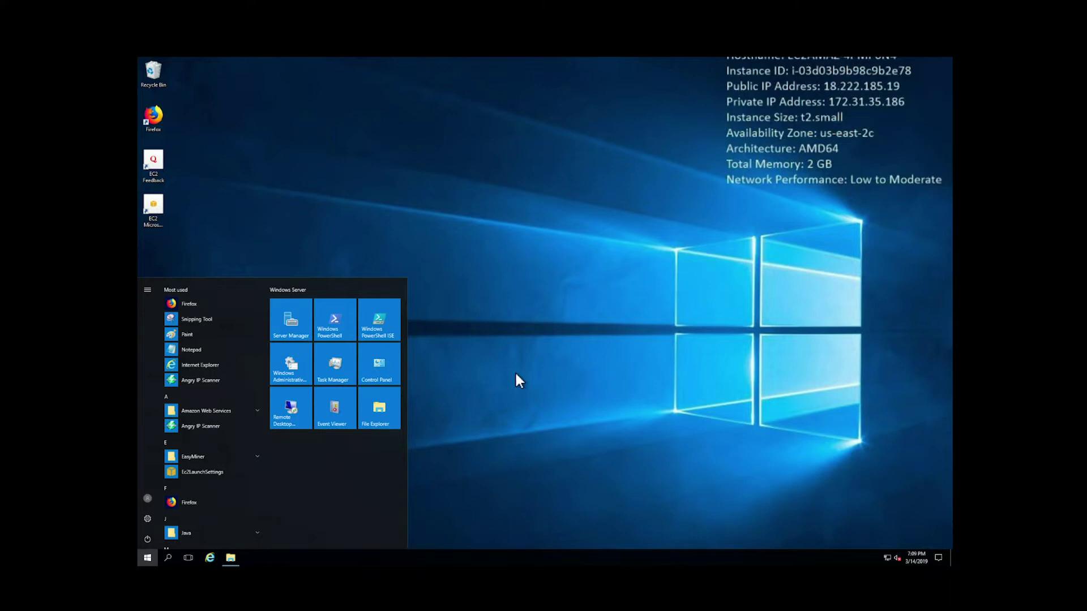
left_click(533, 348)
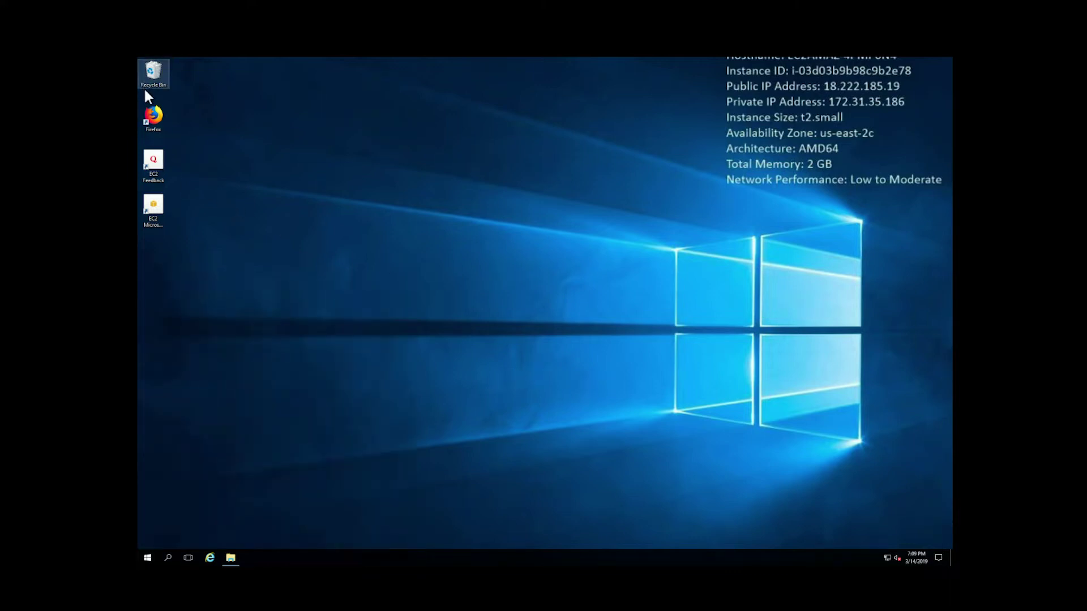
left_click(230, 558)
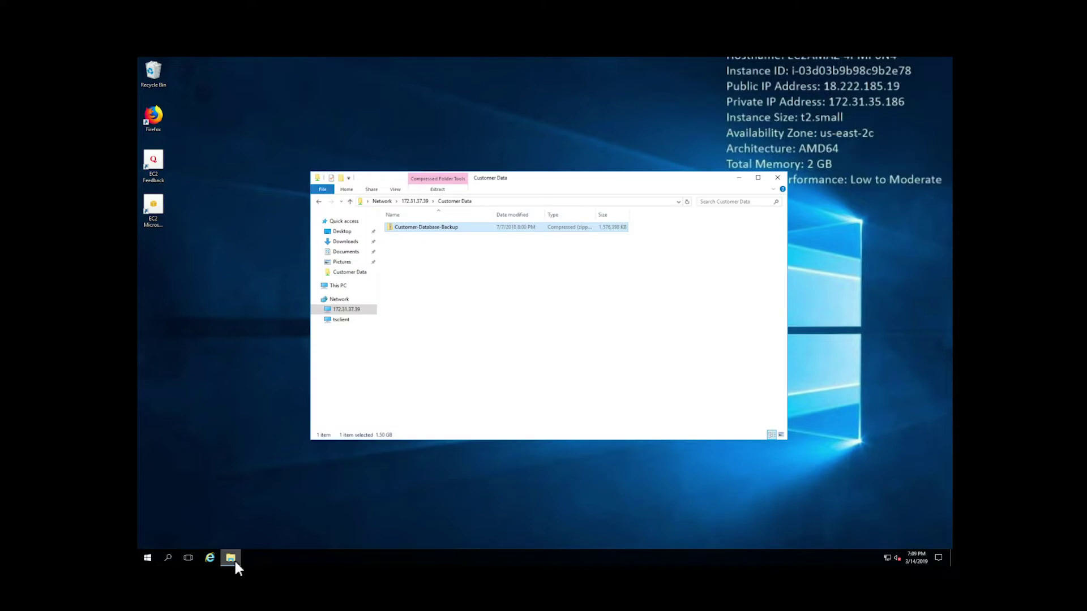
left_click(347, 241)
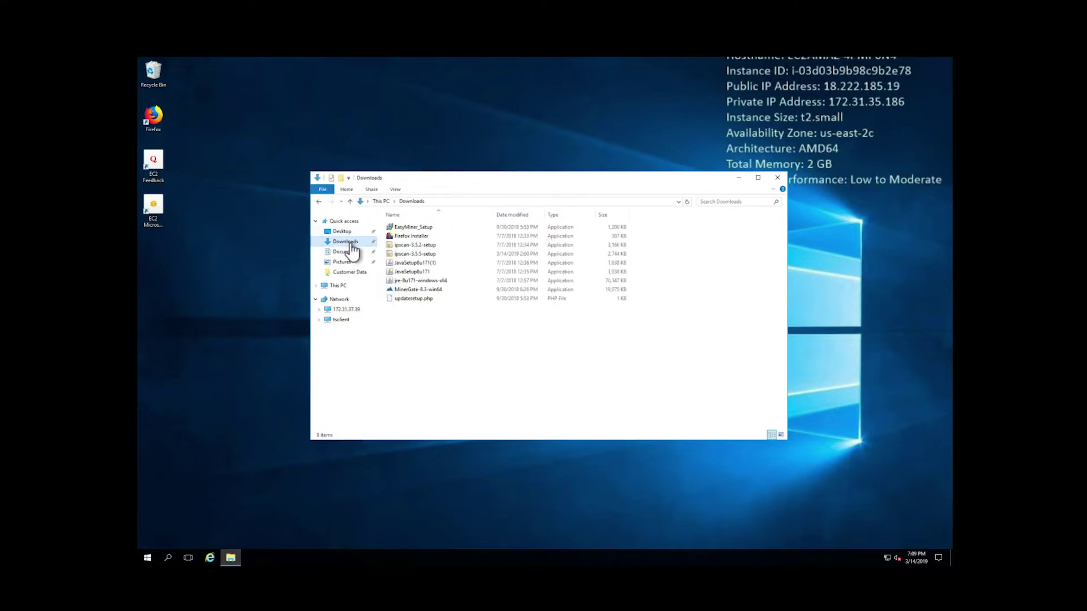
left_click(348, 253)
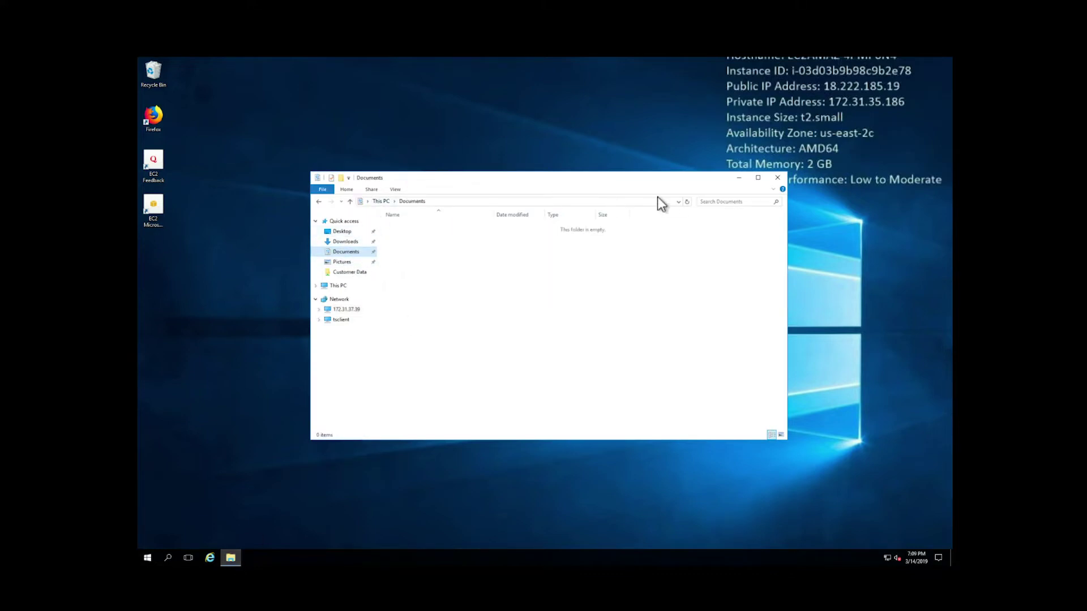
left_click(779, 179)
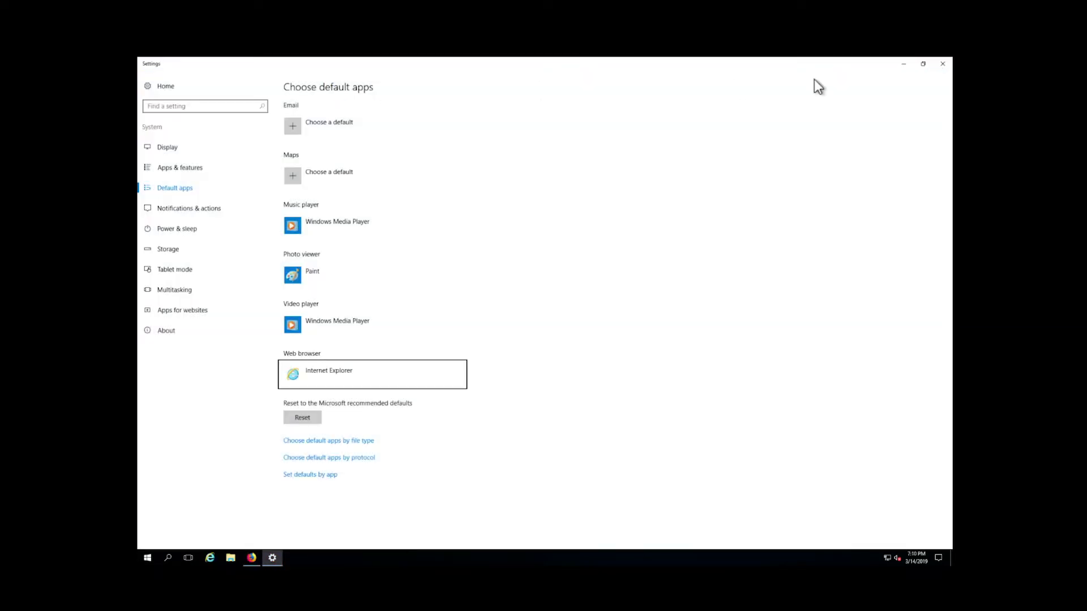
Step: Go to angryip.org in Firefox and save the Angry IP Scanner Windows installer
left_click(903, 64)
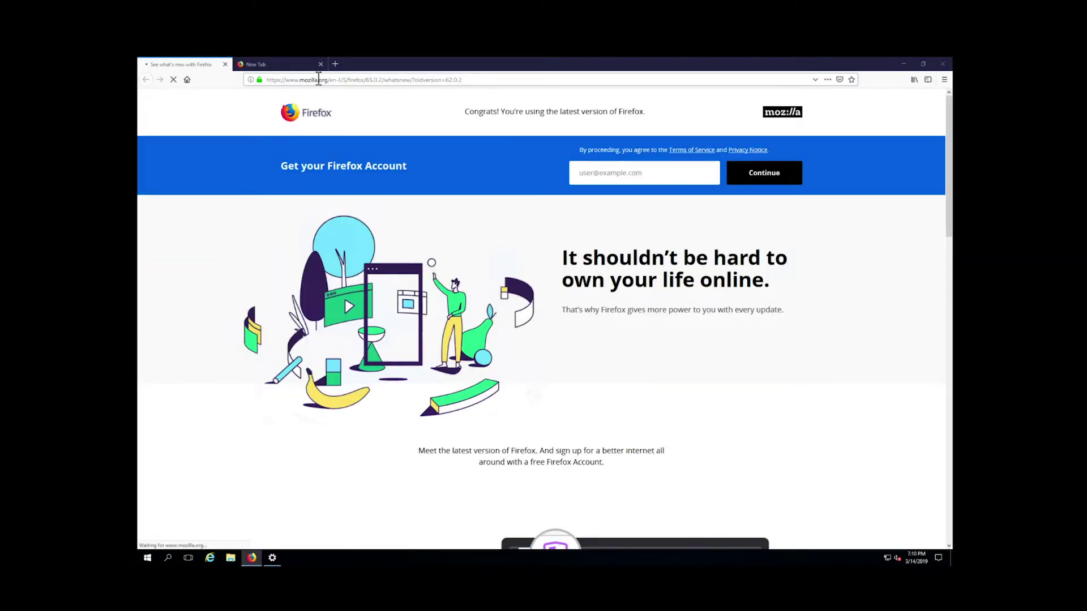
left_click(318, 80)
type("angryip.org/")
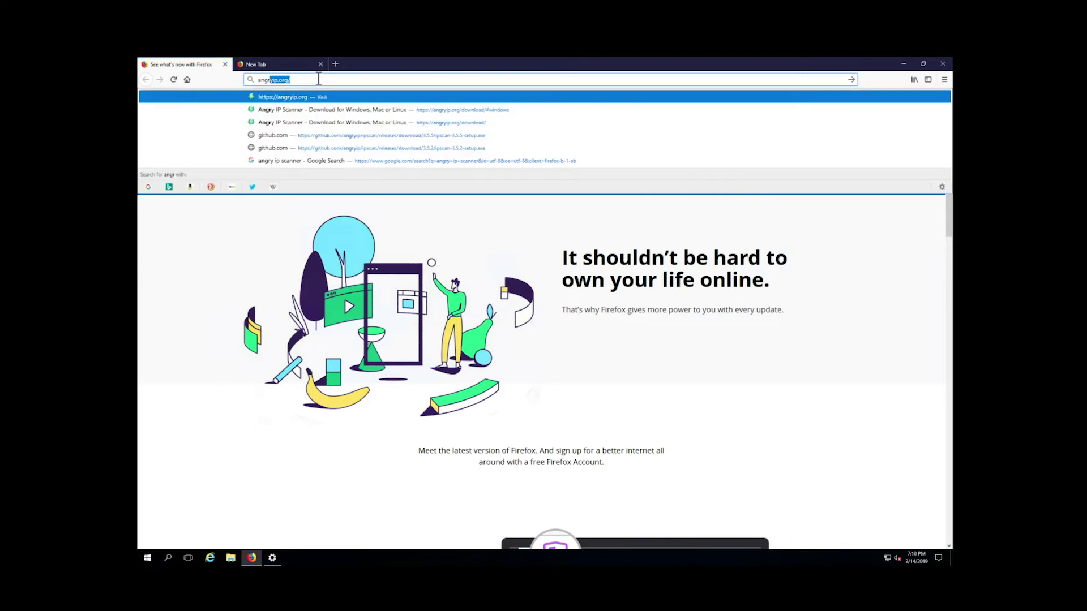
key("Return")
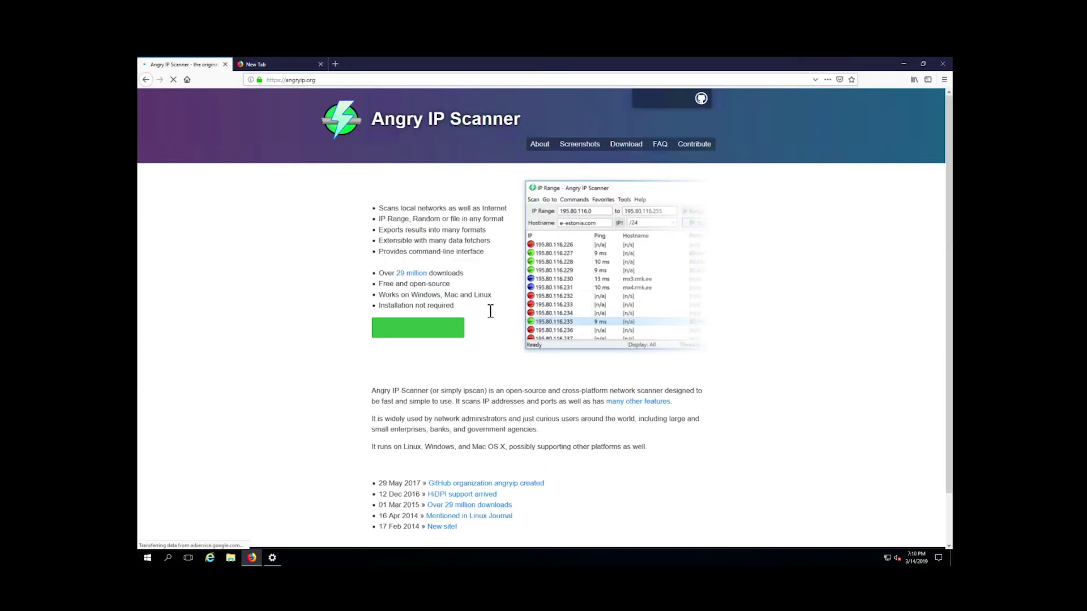
left_click(544, 415)
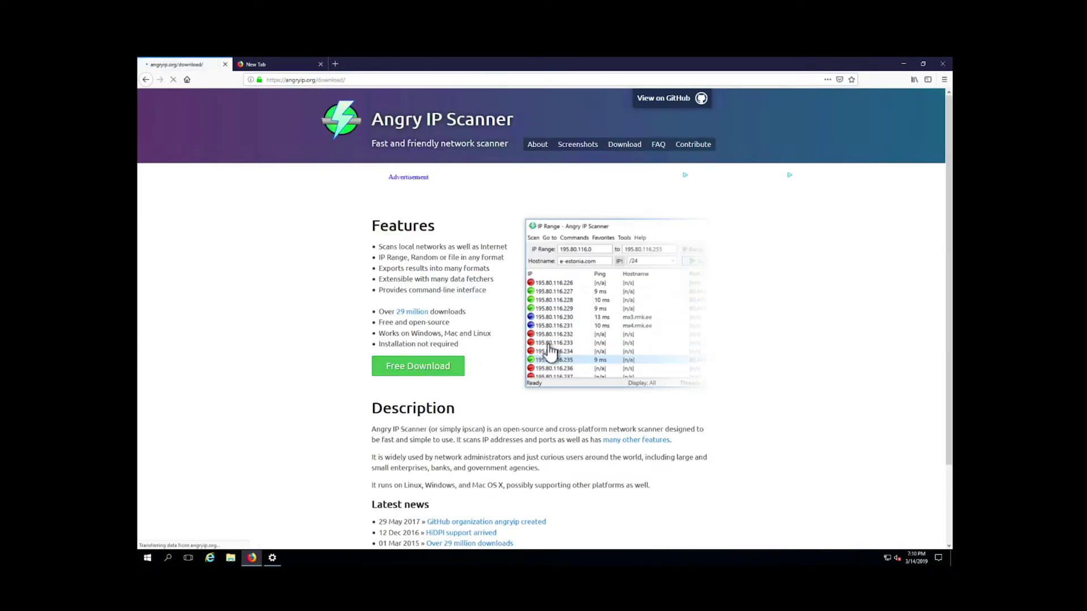
left_click(422, 309)
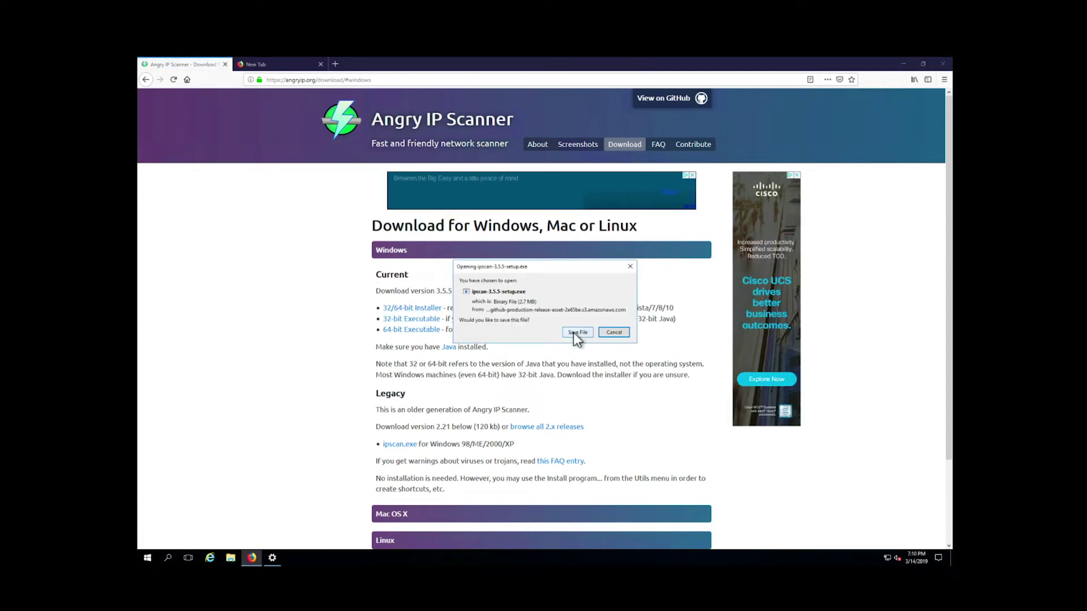
left_click(573, 332)
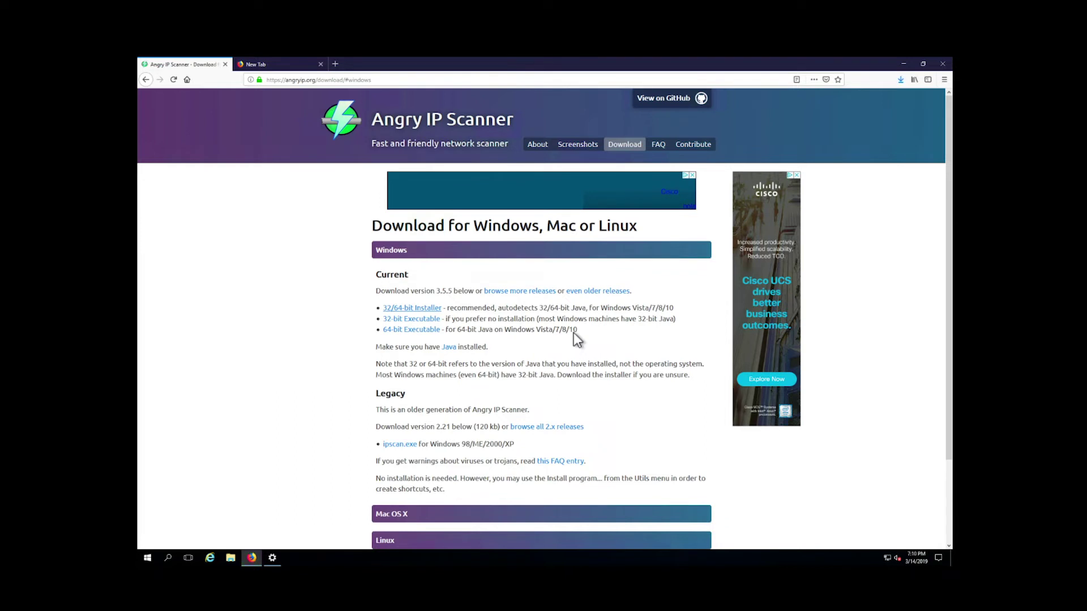
Step: Open the downloaded 3.5.5 installer from Downloads, then cancel the security warning
left_click(901, 78)
left_click(801, 97)
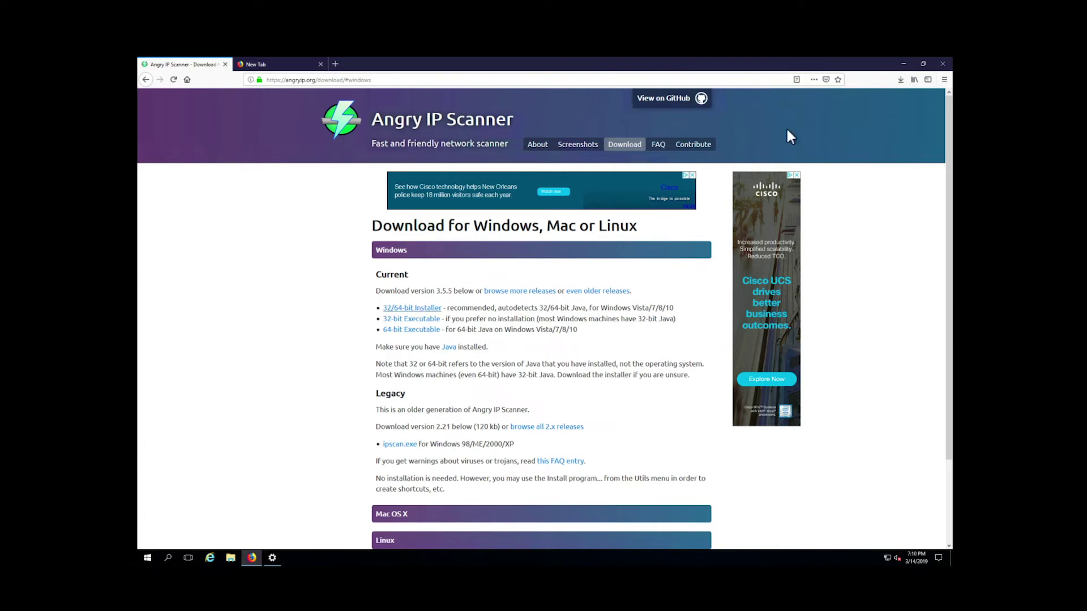
left_click(607, 318)
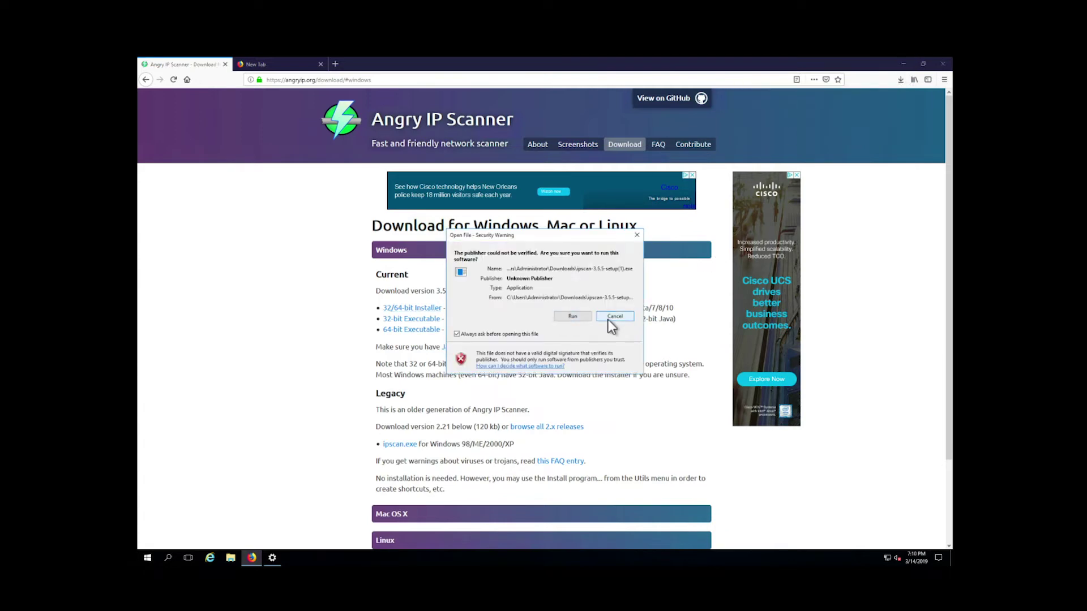
left_click(612, 317)
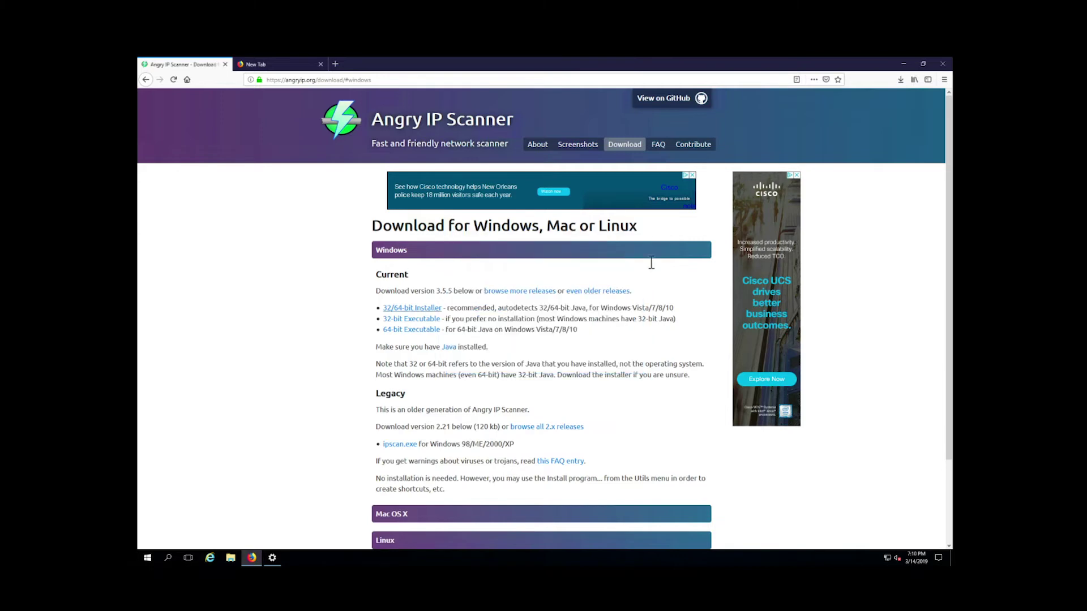
Step: Launch Angry IP Scanner from Start and set the IP range to 172.31.35.0–172.31.40.255
left_click(906, 65)
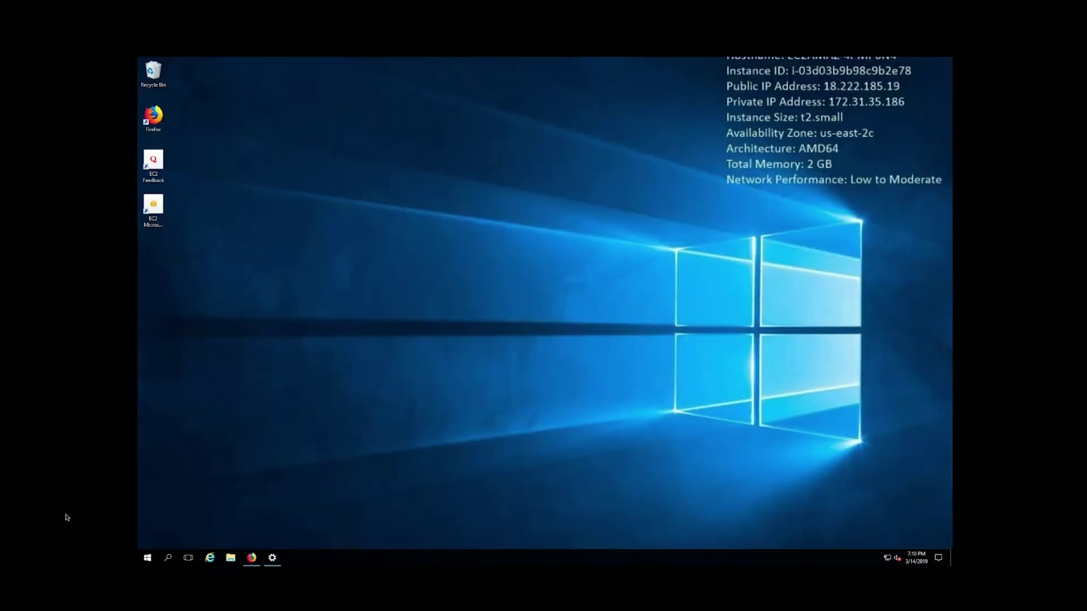
left_click(151, 556)
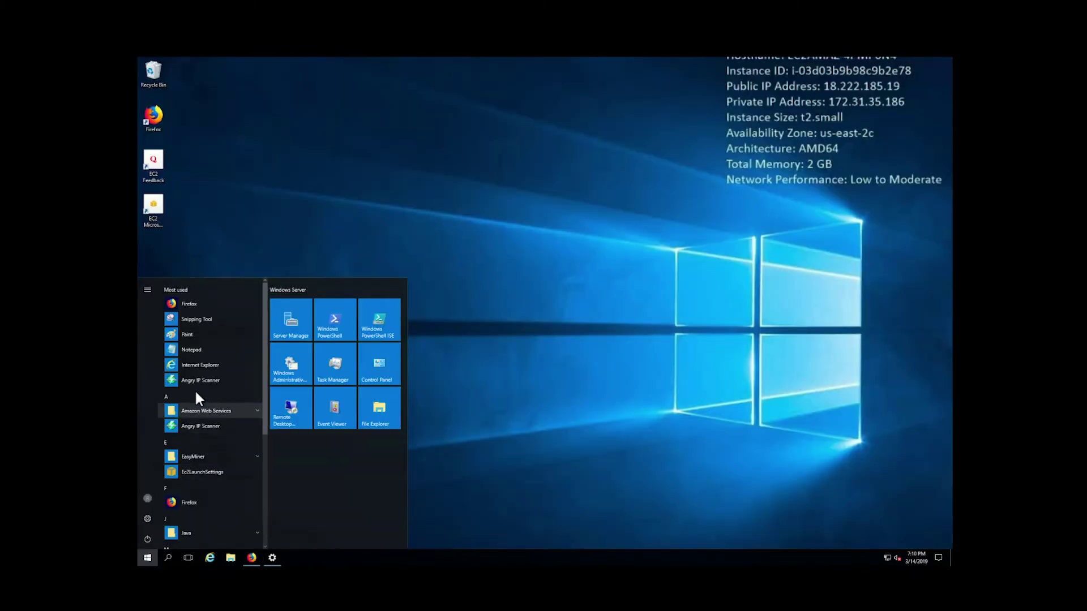
left_click(198, 381)
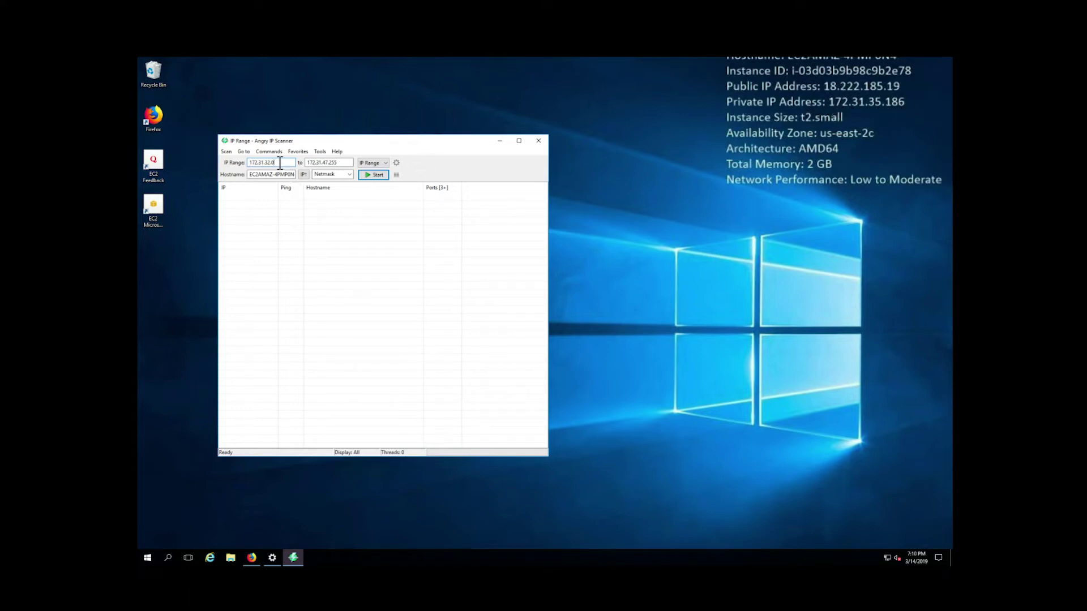
key("BackSpace")
Step: Check the port settings under Tools > Preferences, then start the range scan
left_click(328, 152)
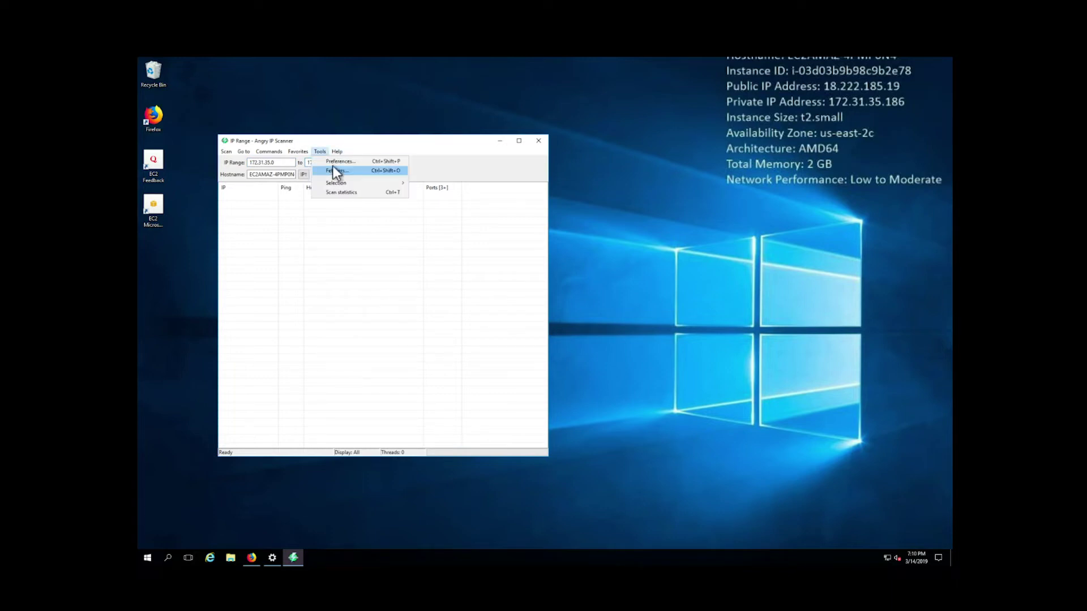
left_click(335, 163)
left_click(338, 223)
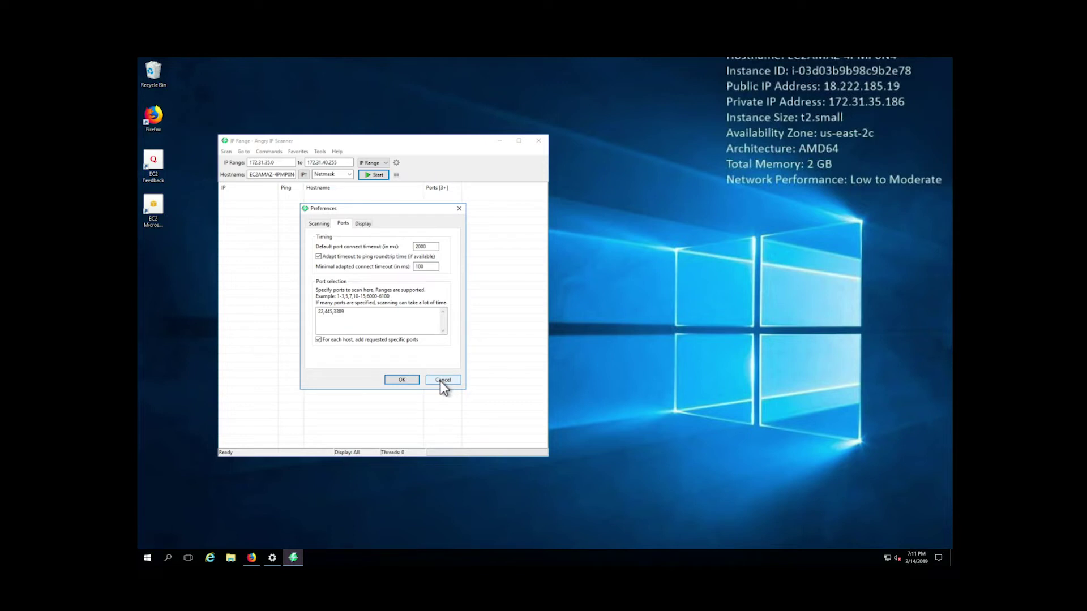
left_click(406, 380)
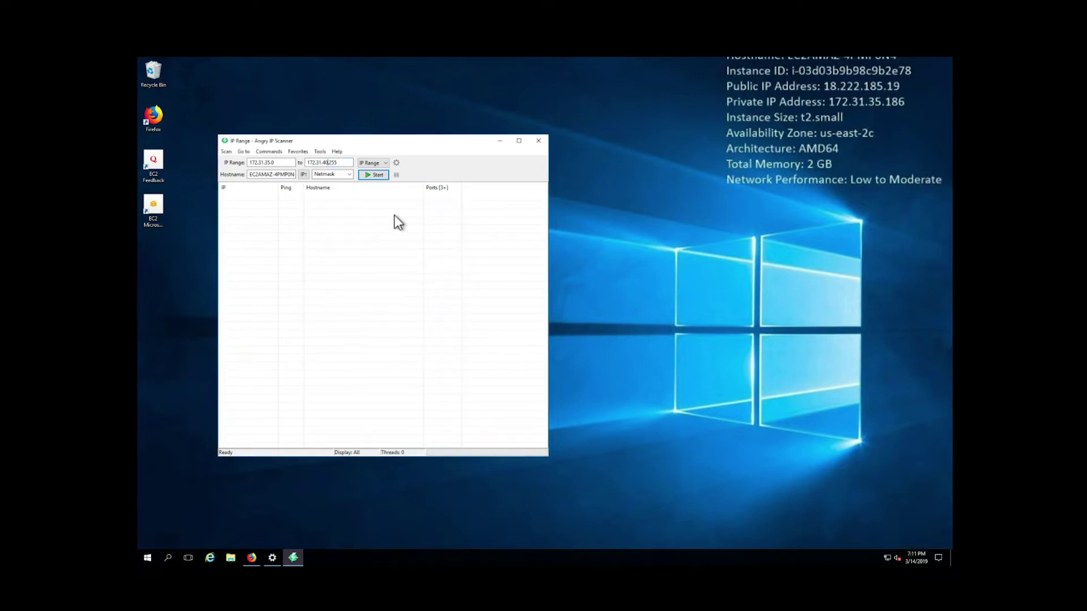
left_click(381, 177)
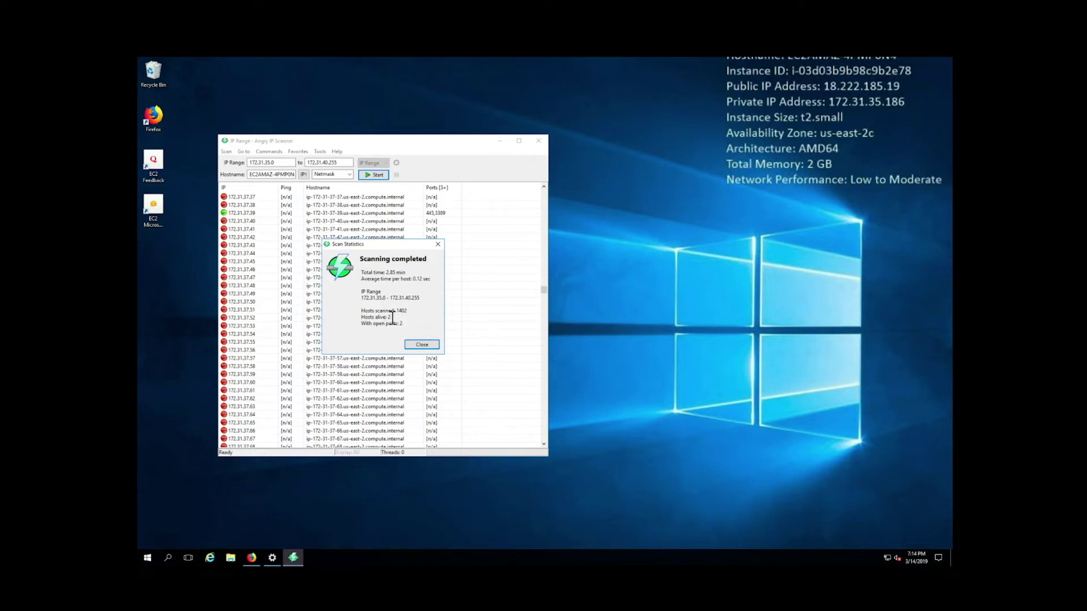
Step: Close Scan Statistics and select host 172.31.37.39, which shows ports 445 and 3389 open
left_click(426, 345)
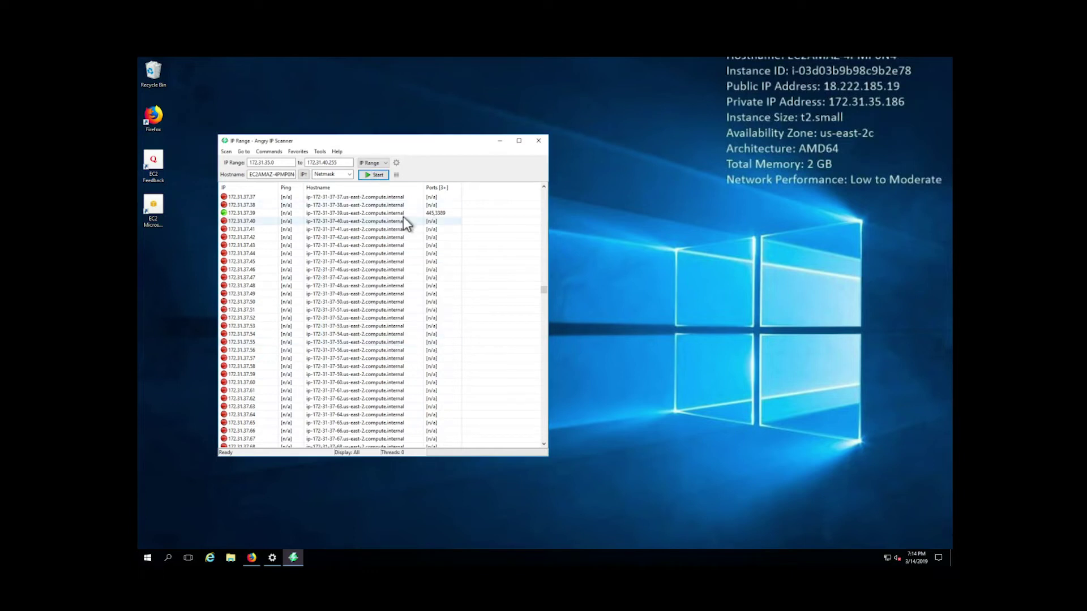
left_click(257, 215)
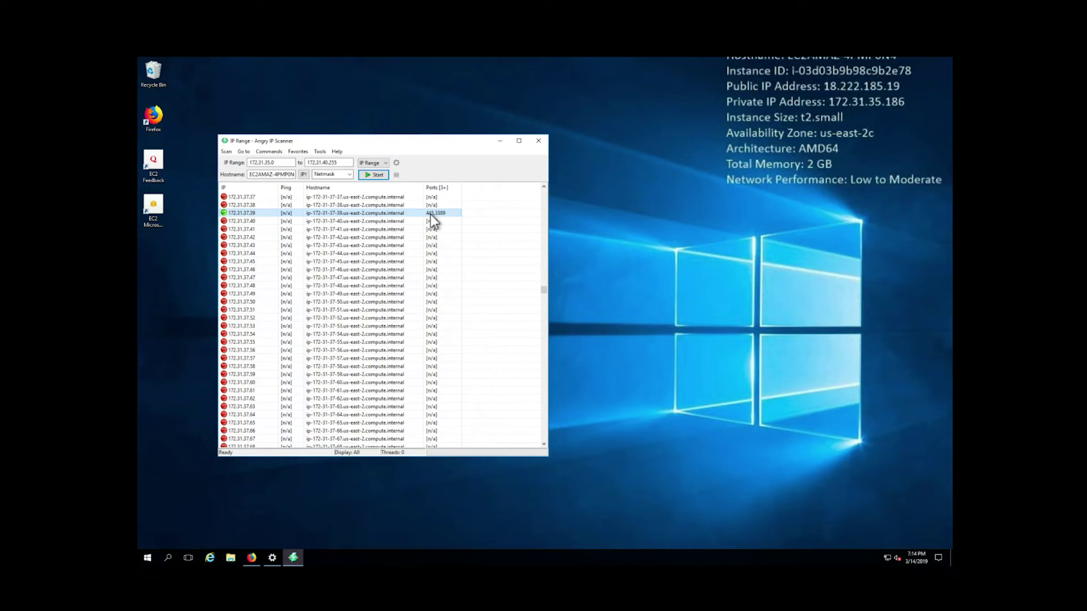
right_click(147, 559)
Step: Open \\172.31.37.39's Customer Data share via Run and copy Customer-Database-Backup to the desktop
left_click(166, 517)
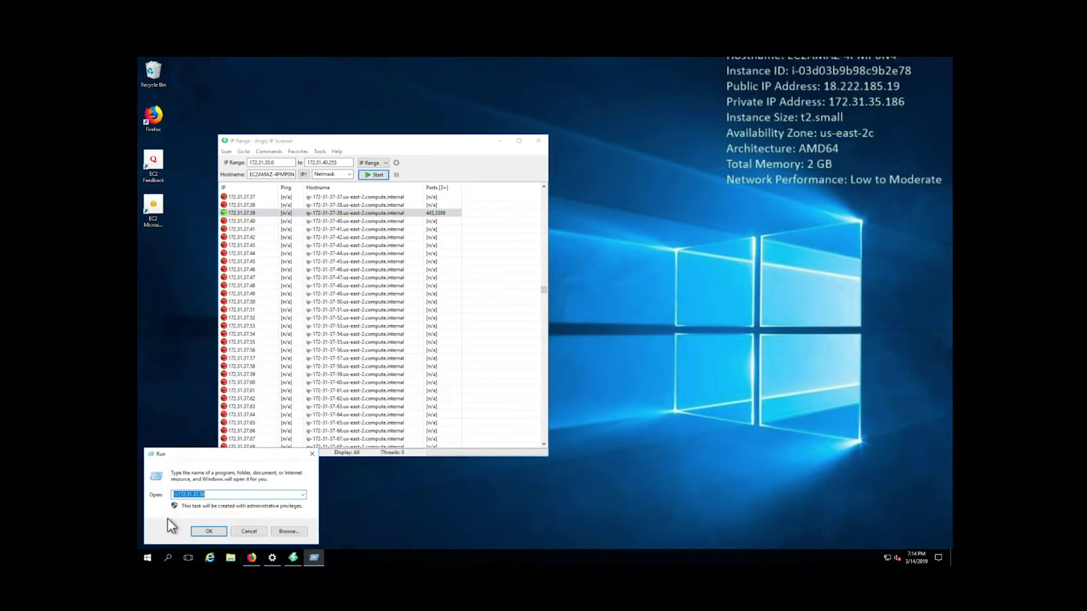
key("End")
key("Return")
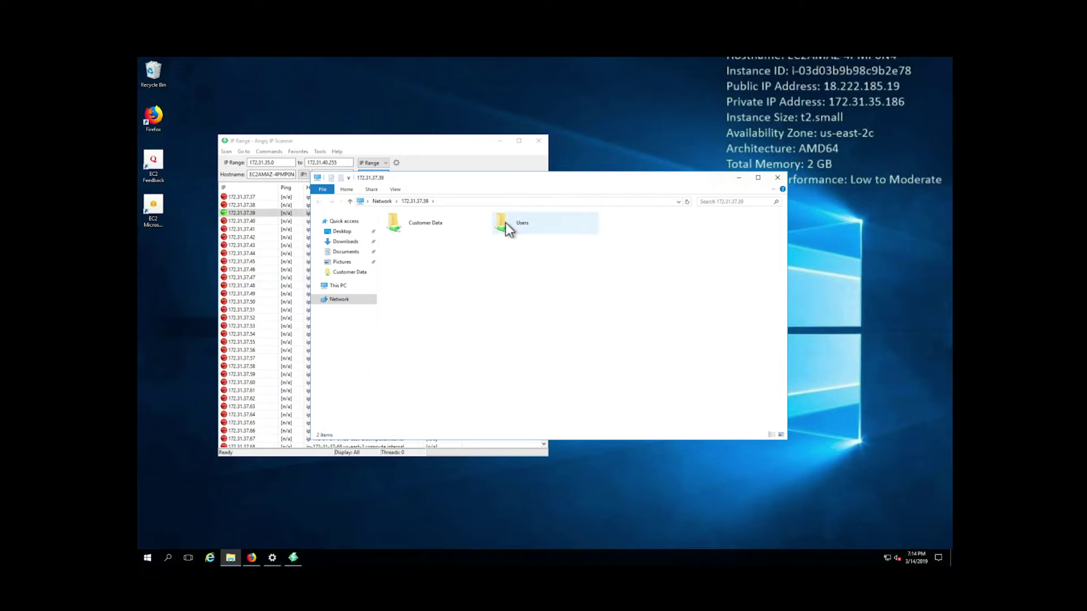
double_click(410, 224)
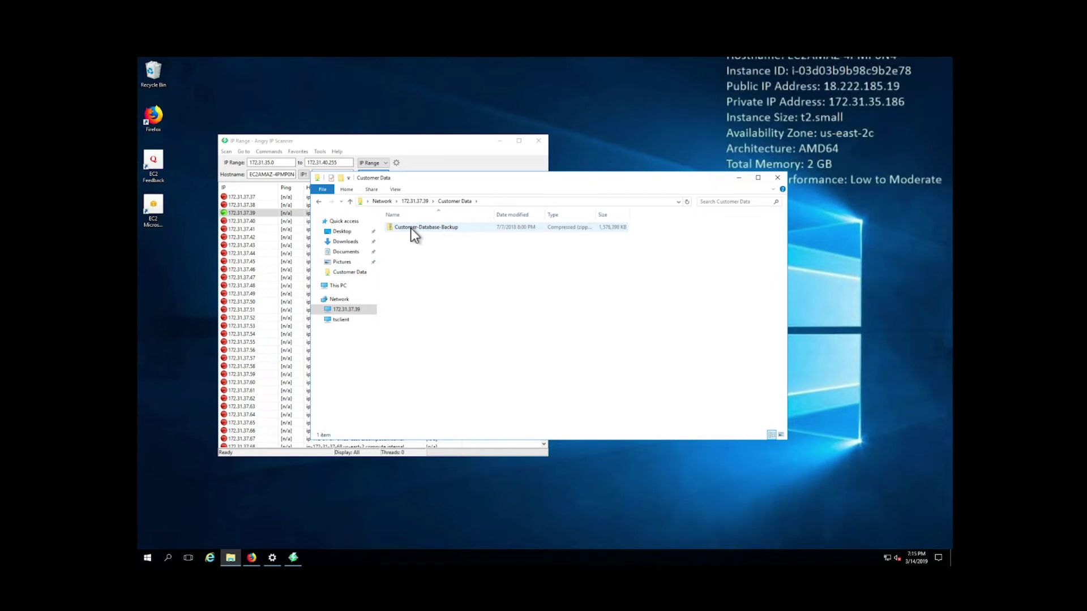
mouse_move(410, 227)
left_mouse_down()
mouse_move(343, 134)
mouse_move(307, 107)
left_mouse_up()
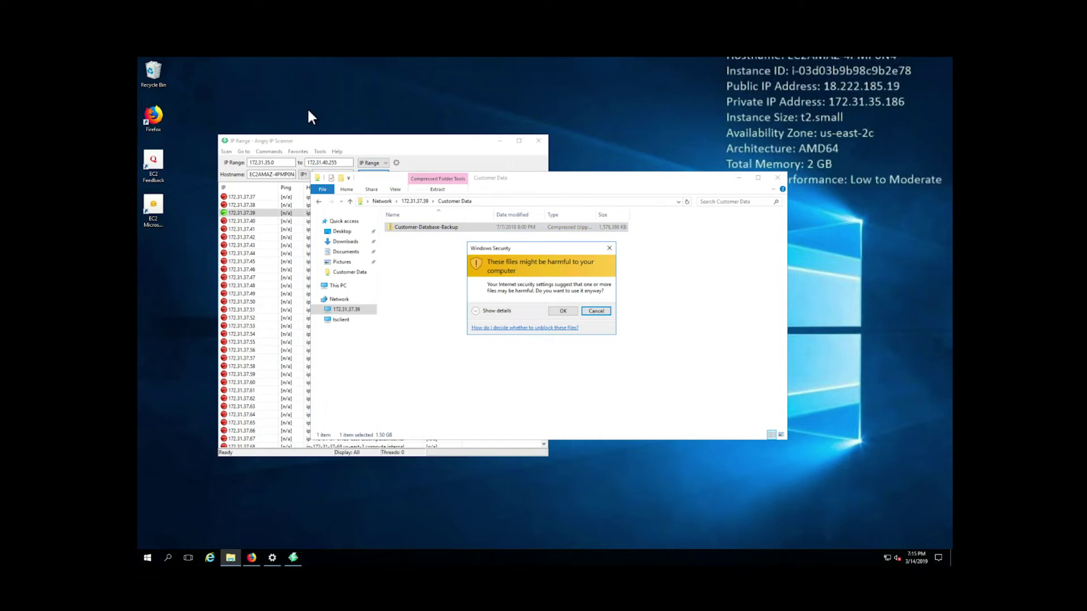
left_click(558, 311)
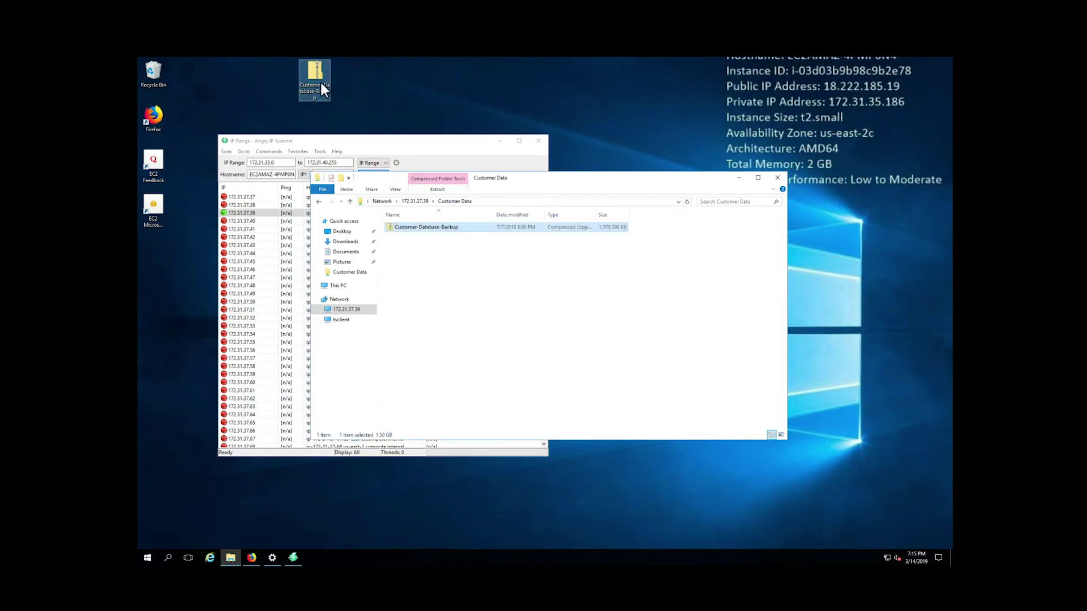
Step: Go to dropbox.com in Firefox
left_click(254, 559)
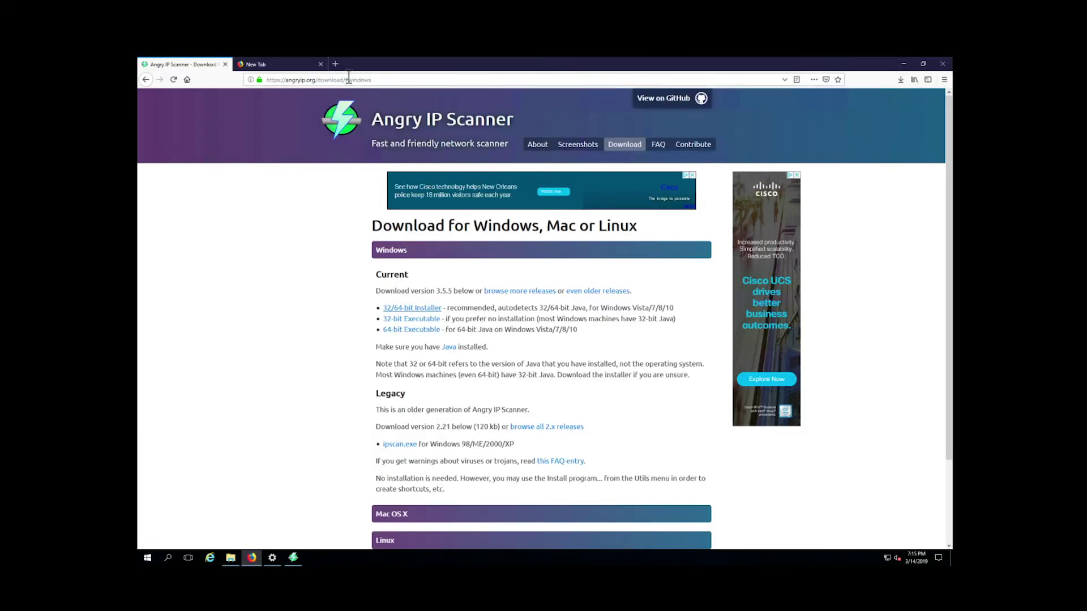
left_click(347, 78)
type("d")
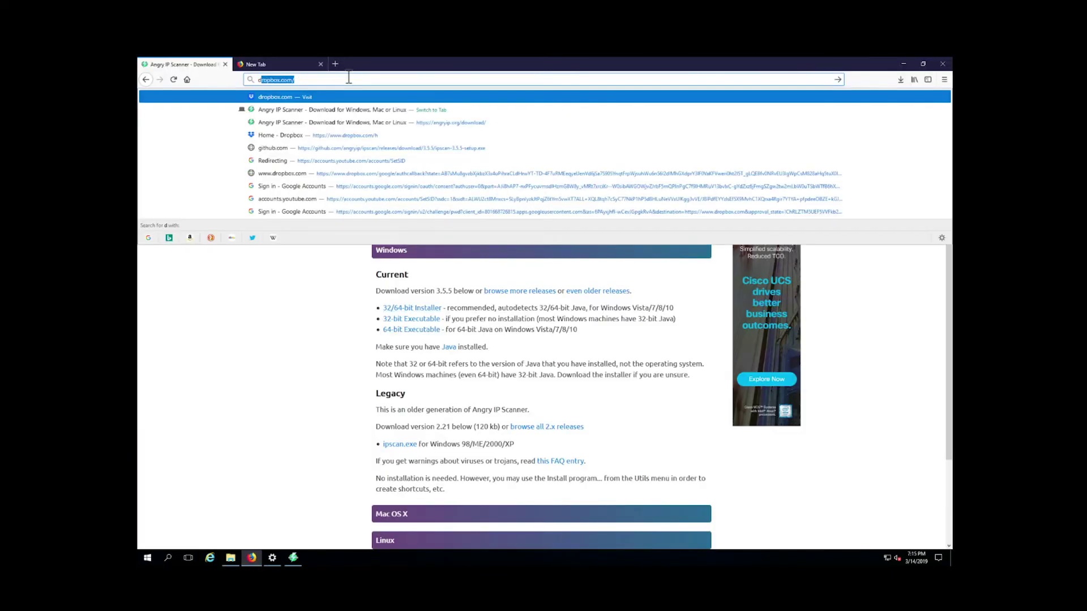
key("Return")
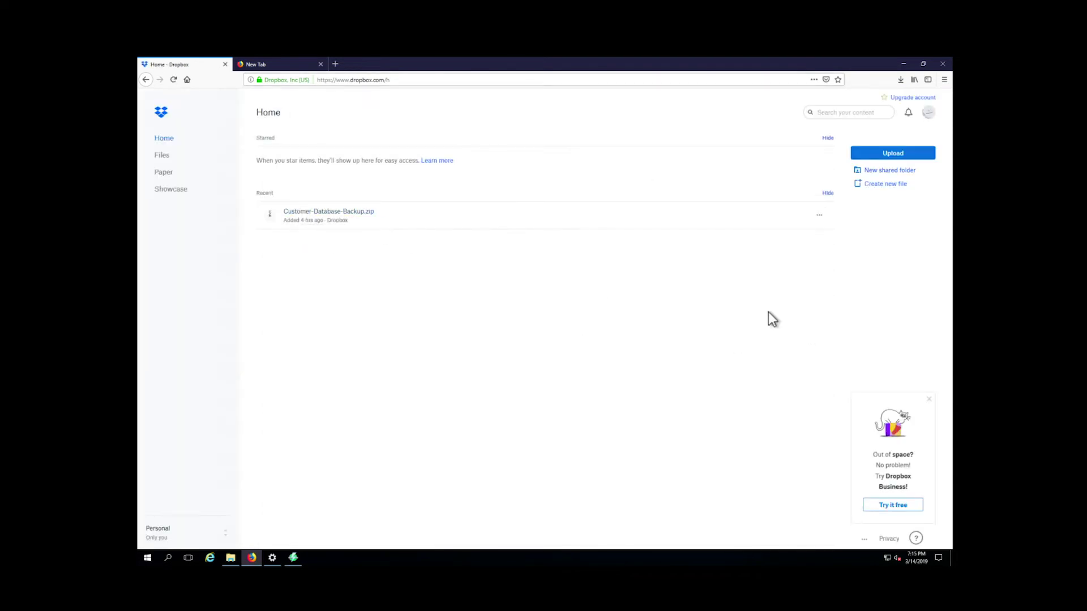
Step: Drag the Customer-Database-Backup zip onto the page and upload it to the Dropbox root
left_click(231, 560)
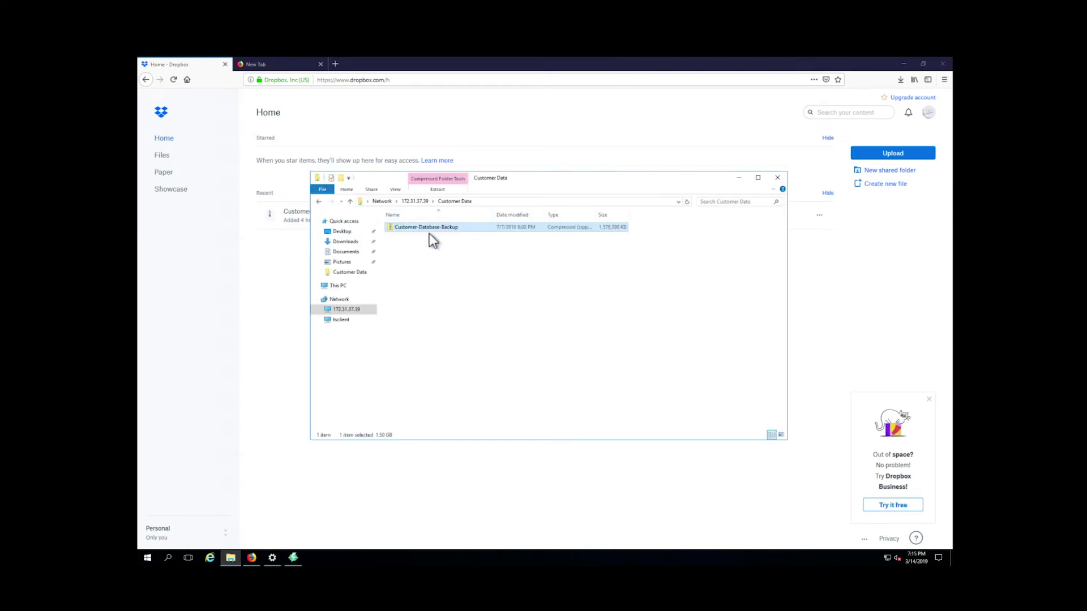
mouse_move(416, 229)
left_mouse_down()
mouse_move(262, 339)
mouse_move(274, 327)
left_mouse_up()
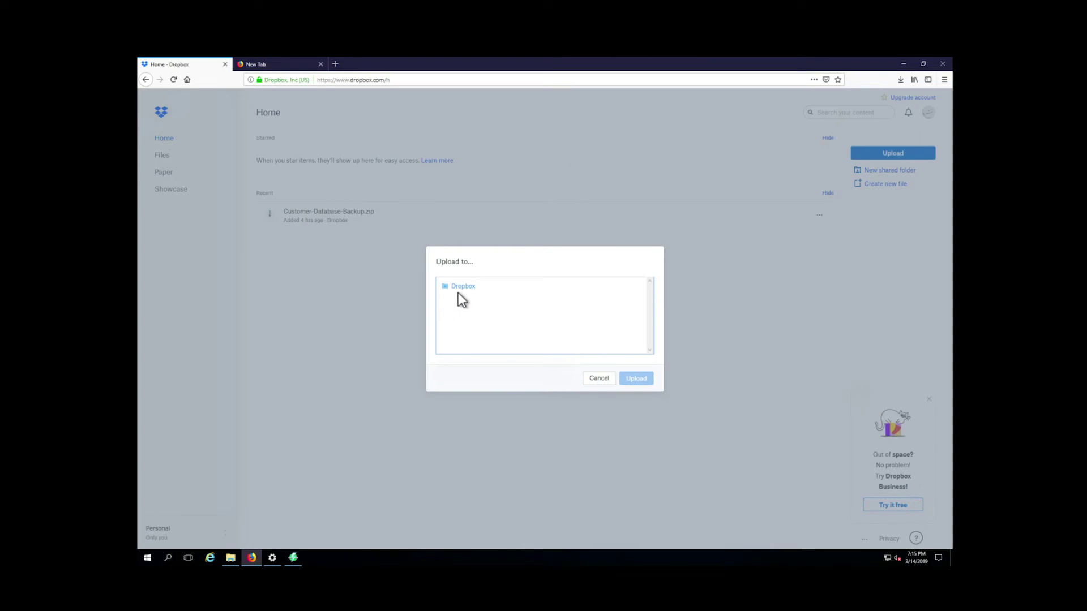
left_click(463, 294)
left_click(637, 378)
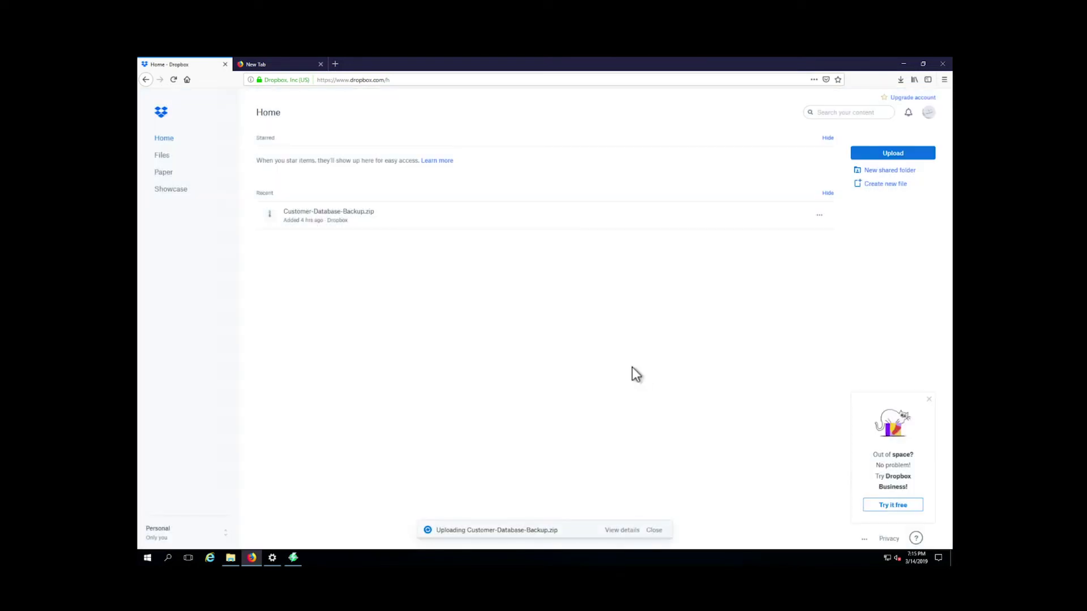
left_click(620, 530)
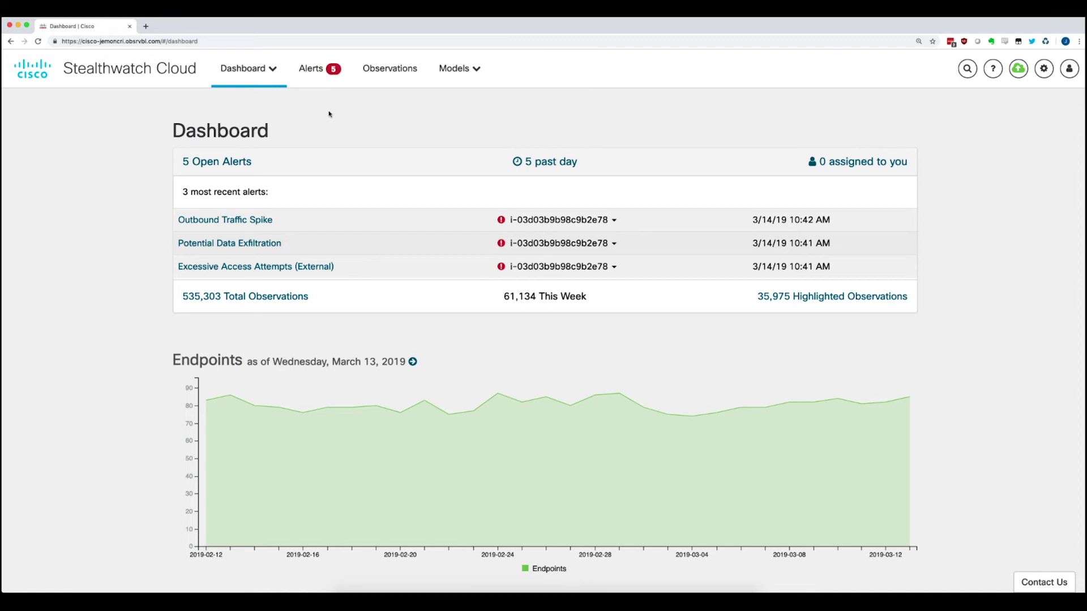
Step: Open the Alerts page from the Stealthwatch Cloud top navigation
left_click(318, 71)
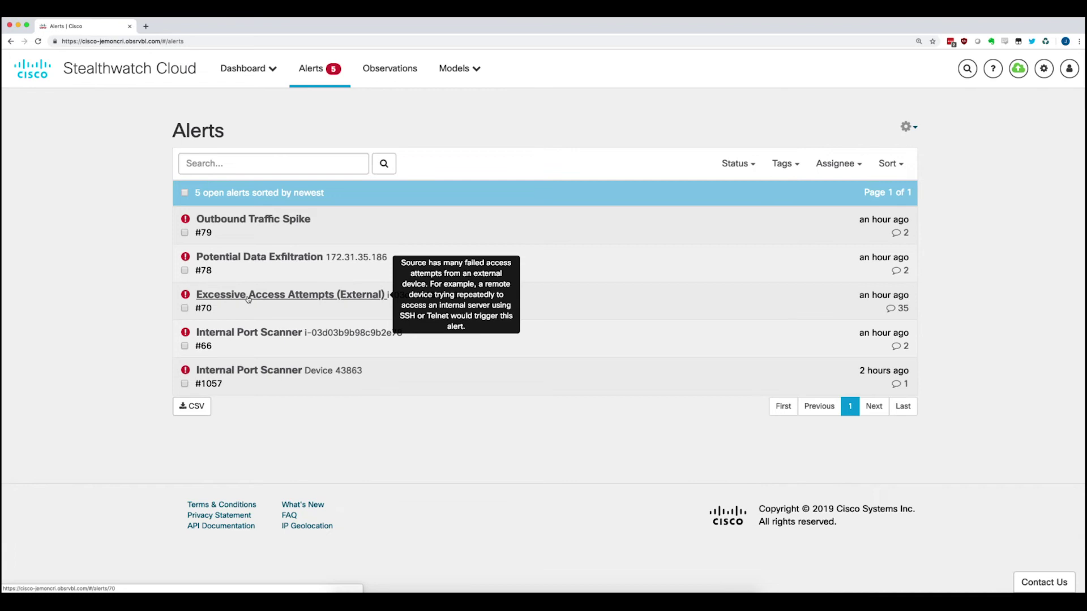
mouse_move(248, 372)
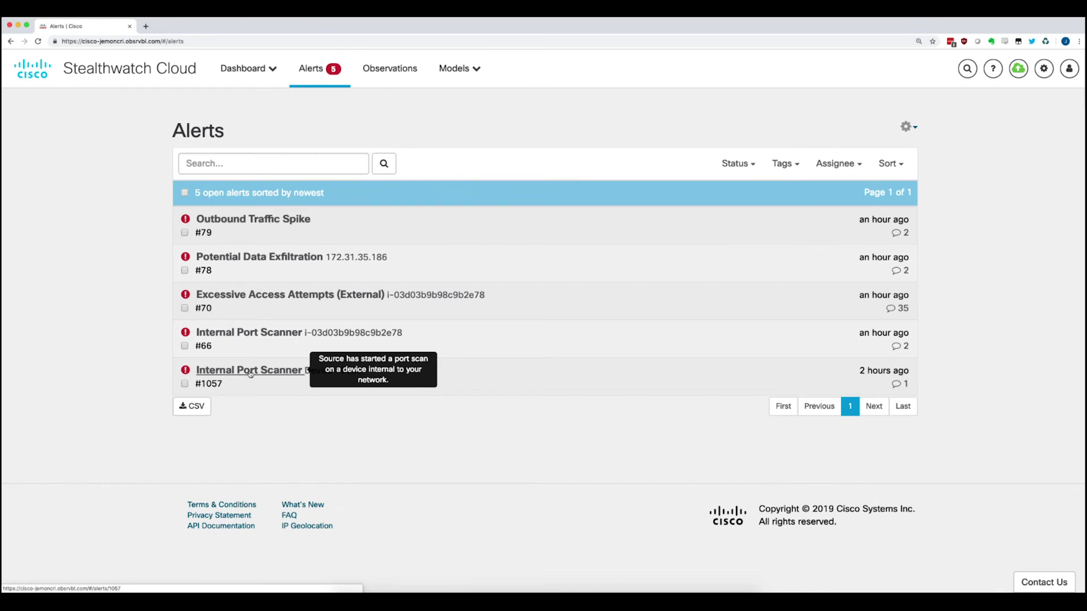
left_click(250, 371)
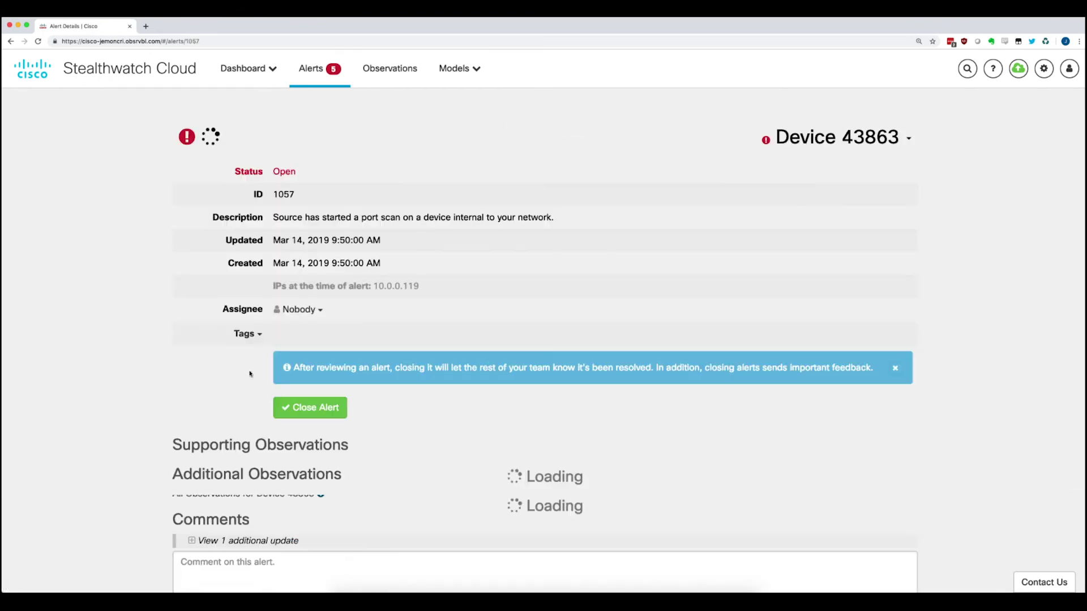
scroll(108, 354, "down", 5)
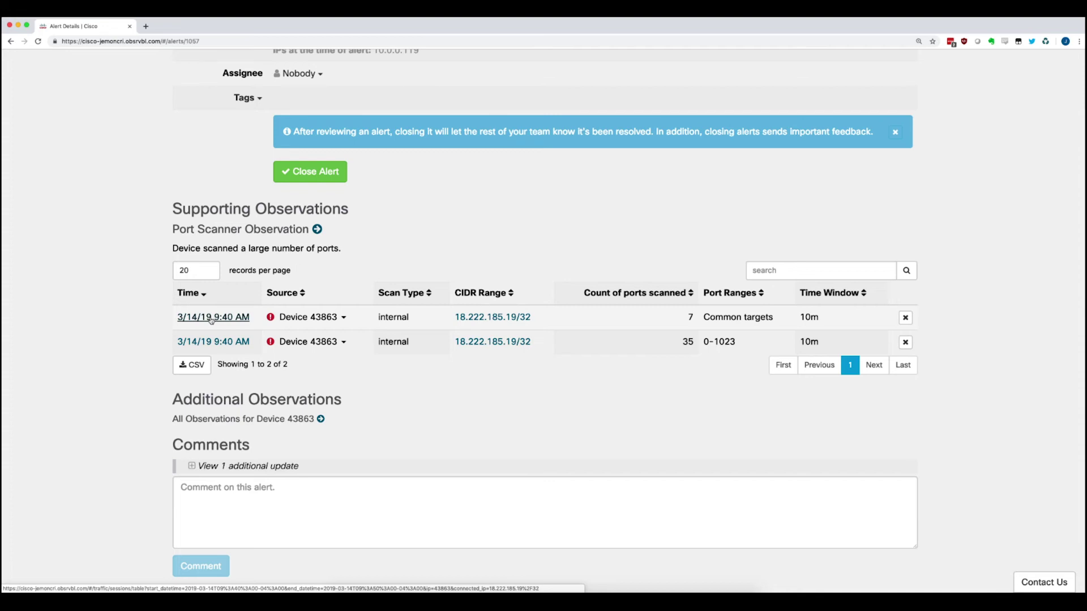
left_click(214, 317)
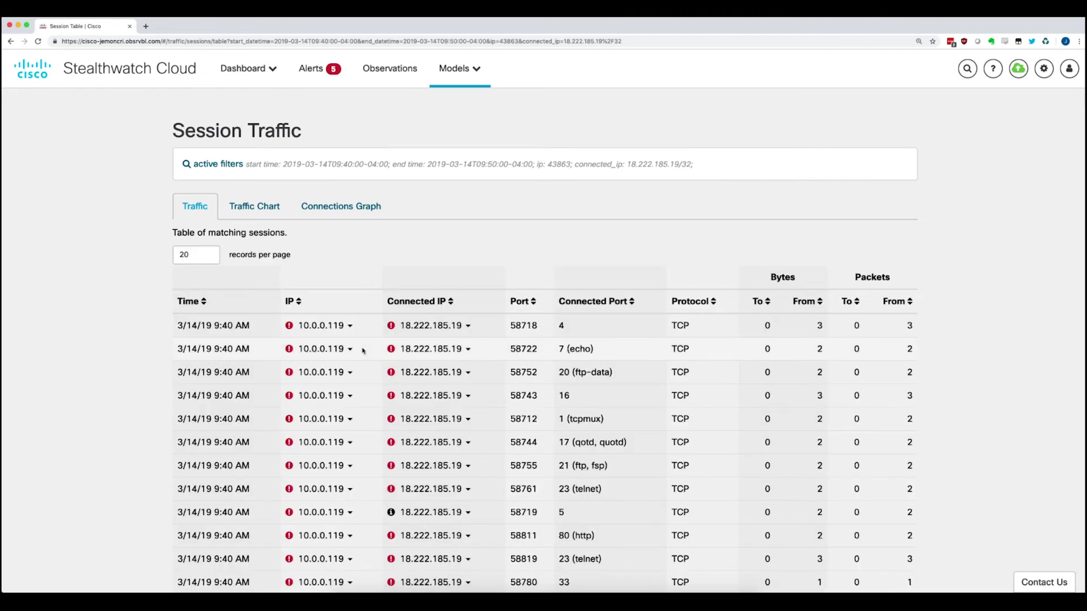
scroll(339, 283, "down", 3)
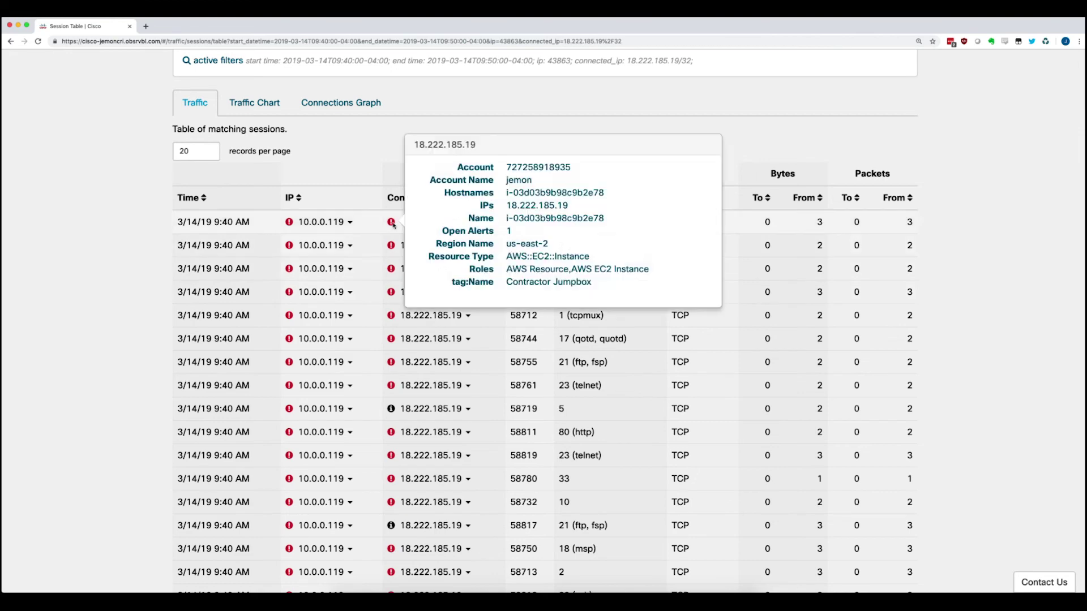
mouse_move(391, 245)
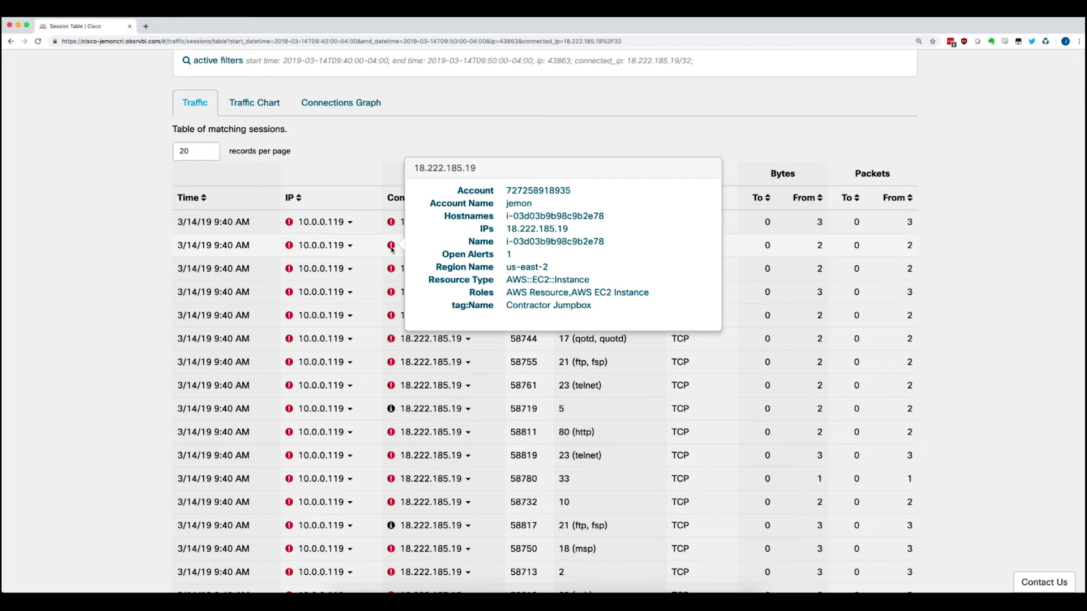
scroll(571, 363, "down", 5)
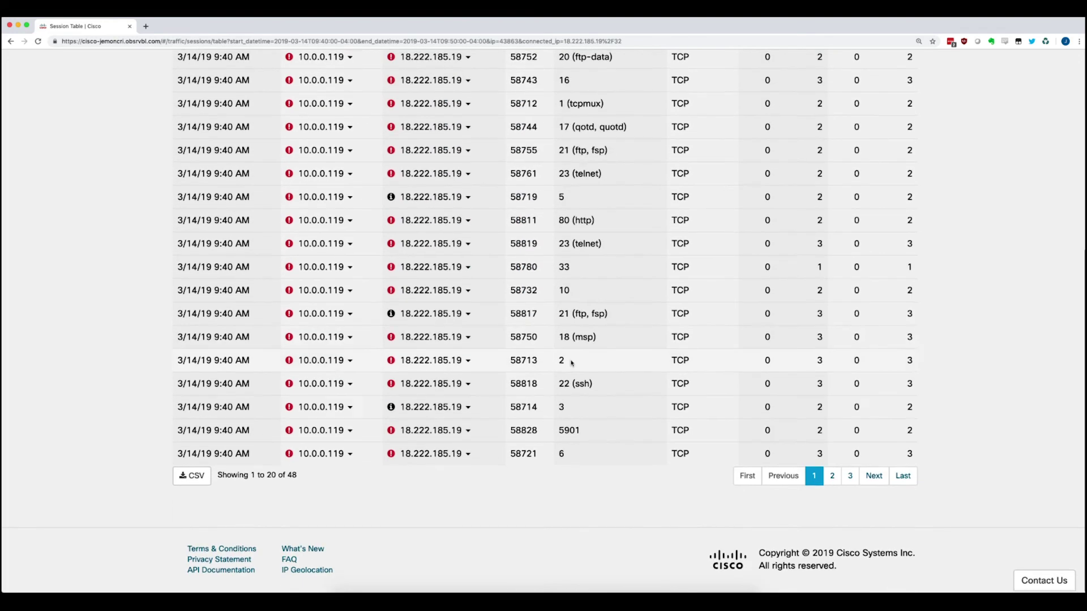
scroll(571, 363, "up", 7)
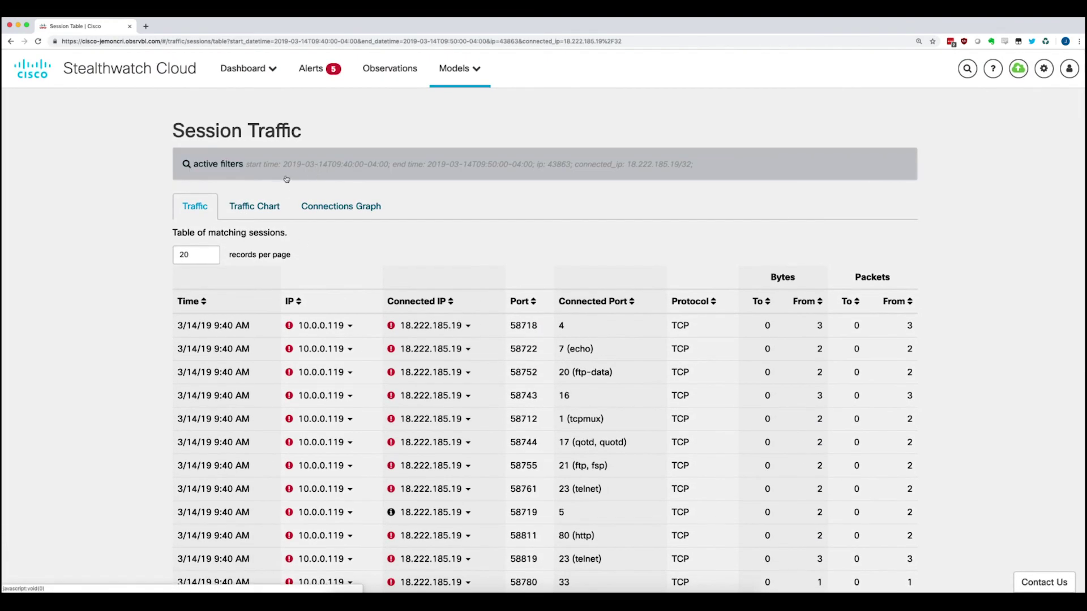
left_click(11, 41)
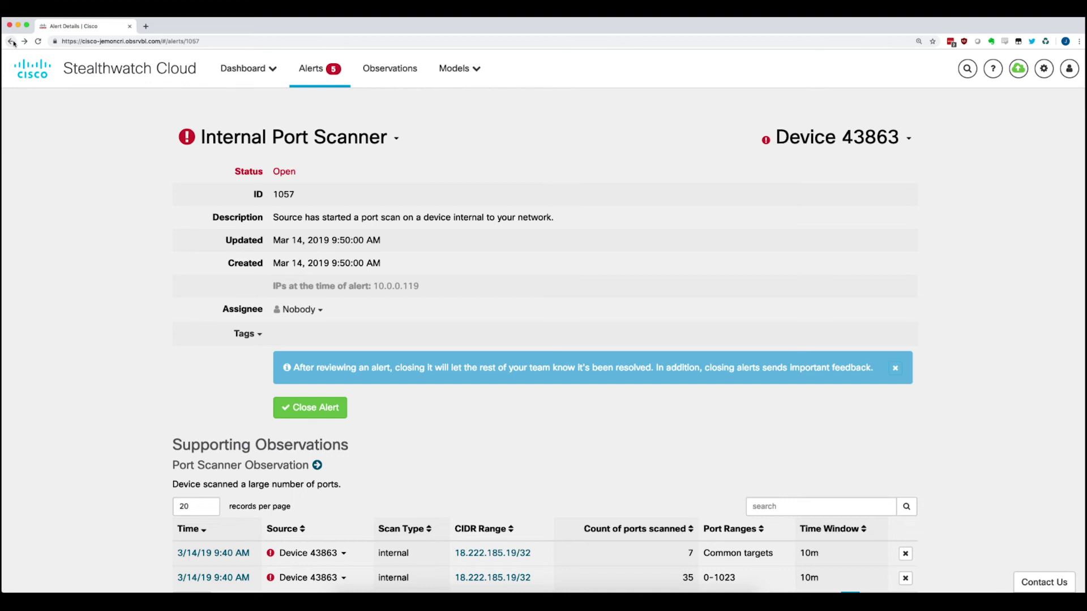
left_click(10, 41)
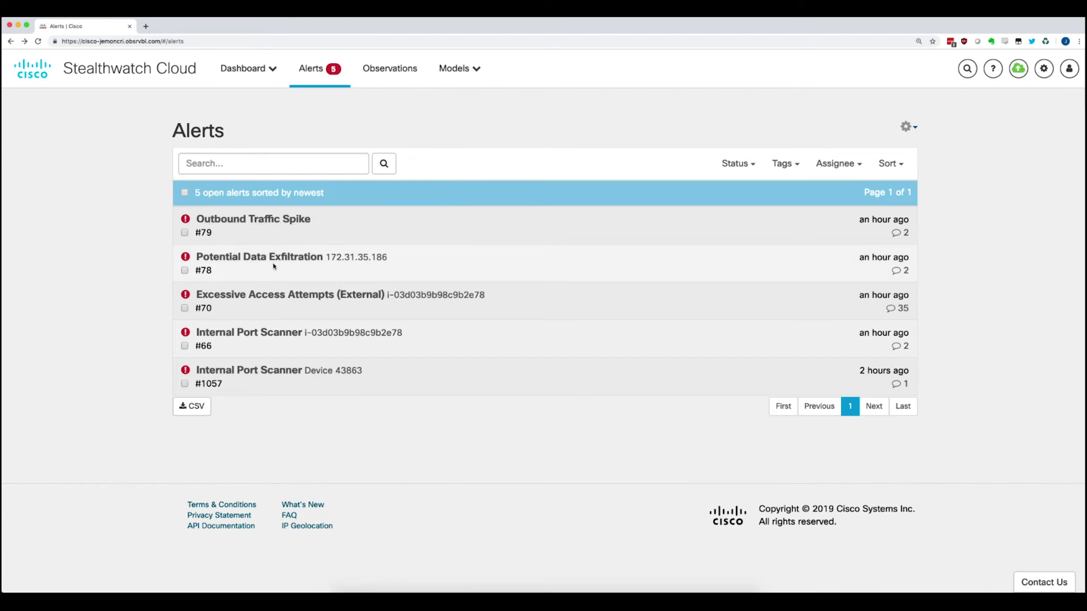
left_click(256, 333)
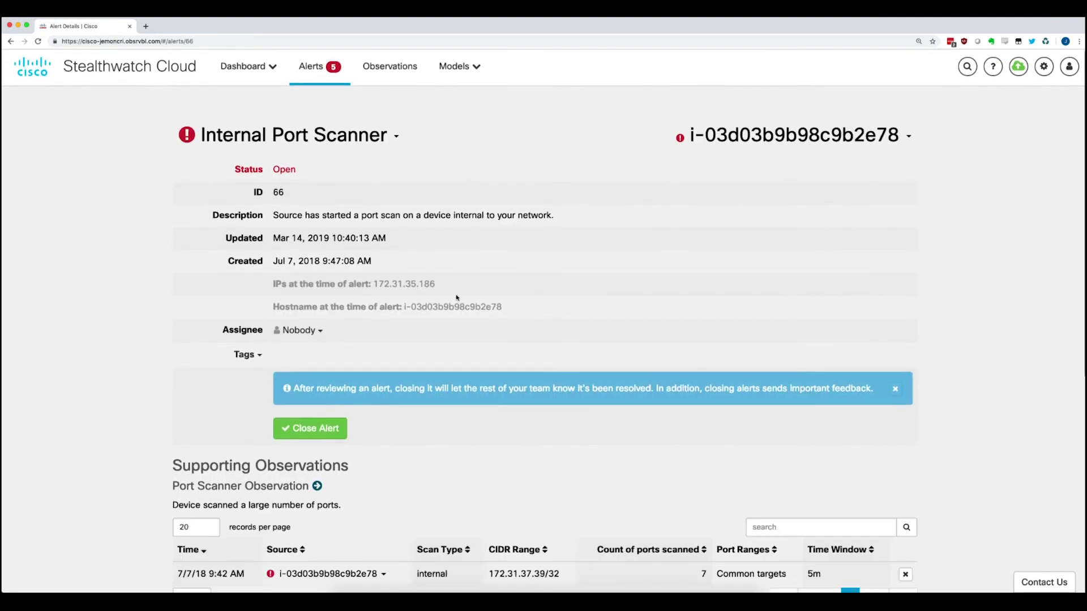
scroll(493, 292, "down", 3)
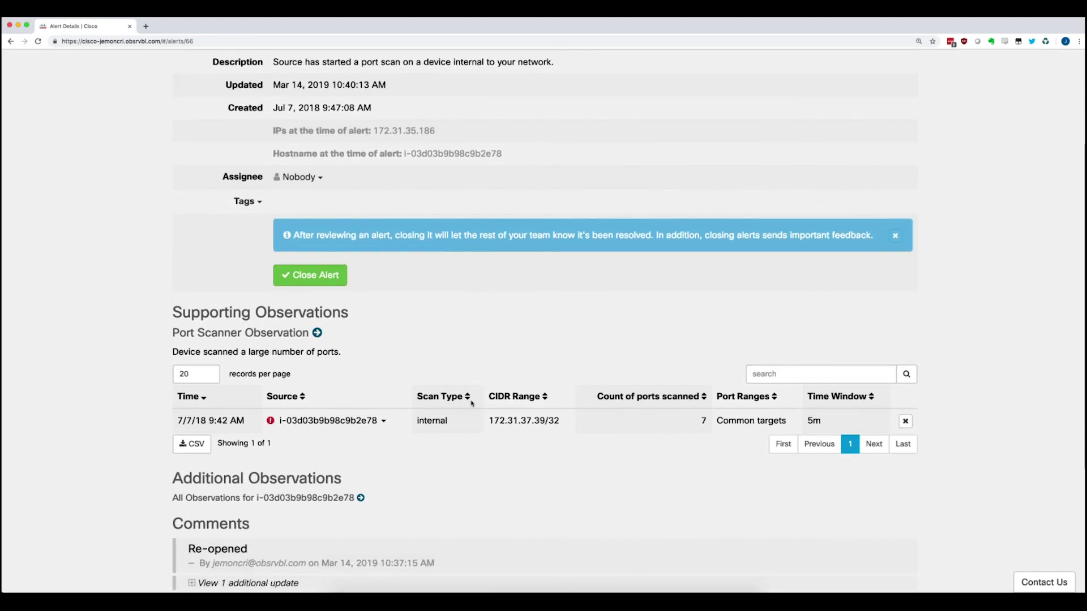
left_click_drag(489, 421, 559, 422)
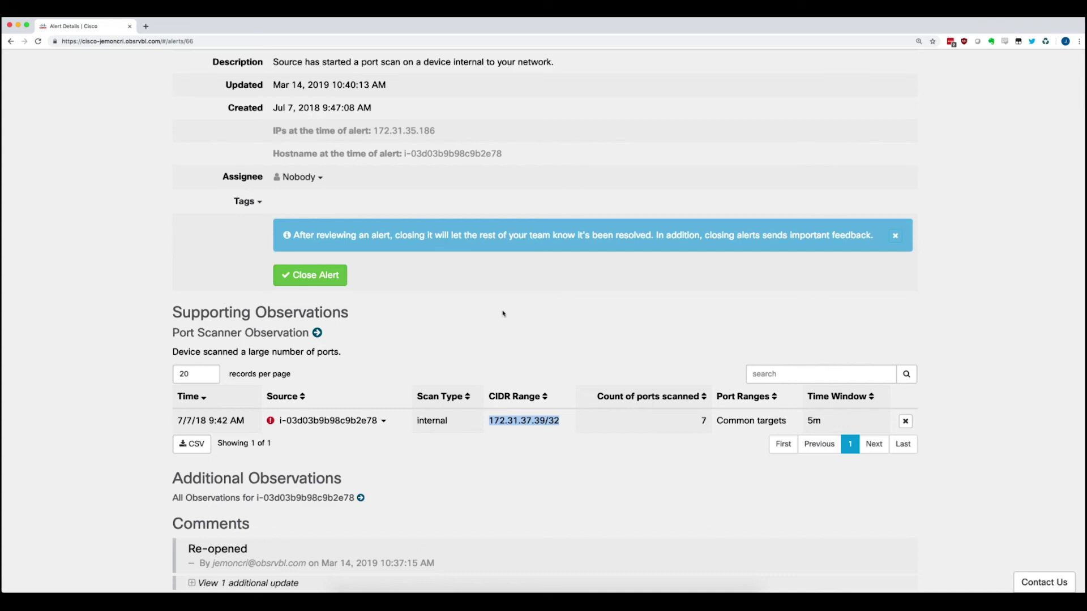
scroll(478, 303, "down", 2)
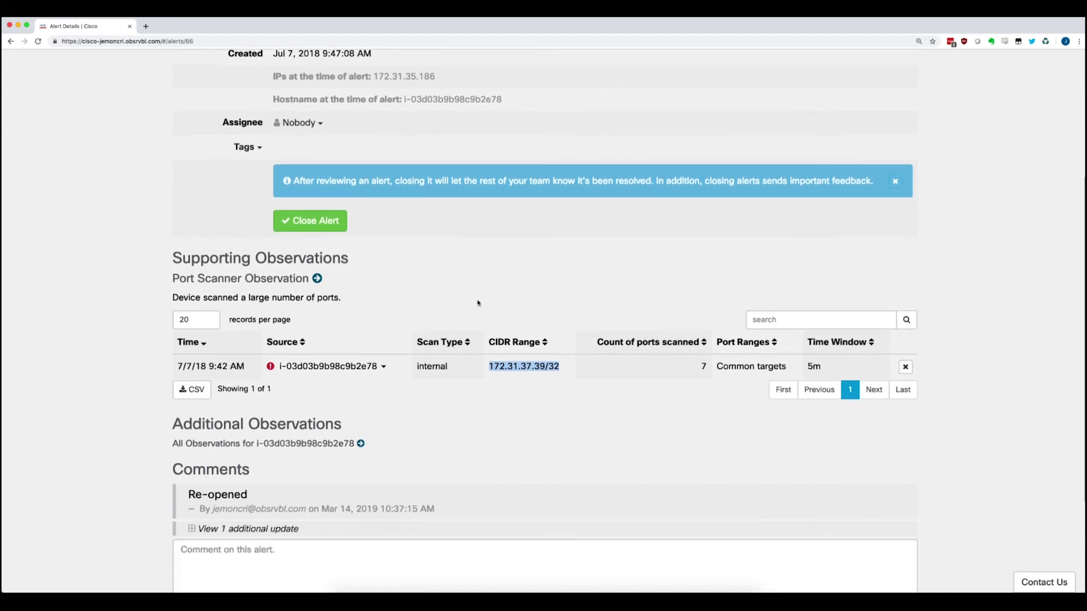
scroll(477, 303, "up", 5)
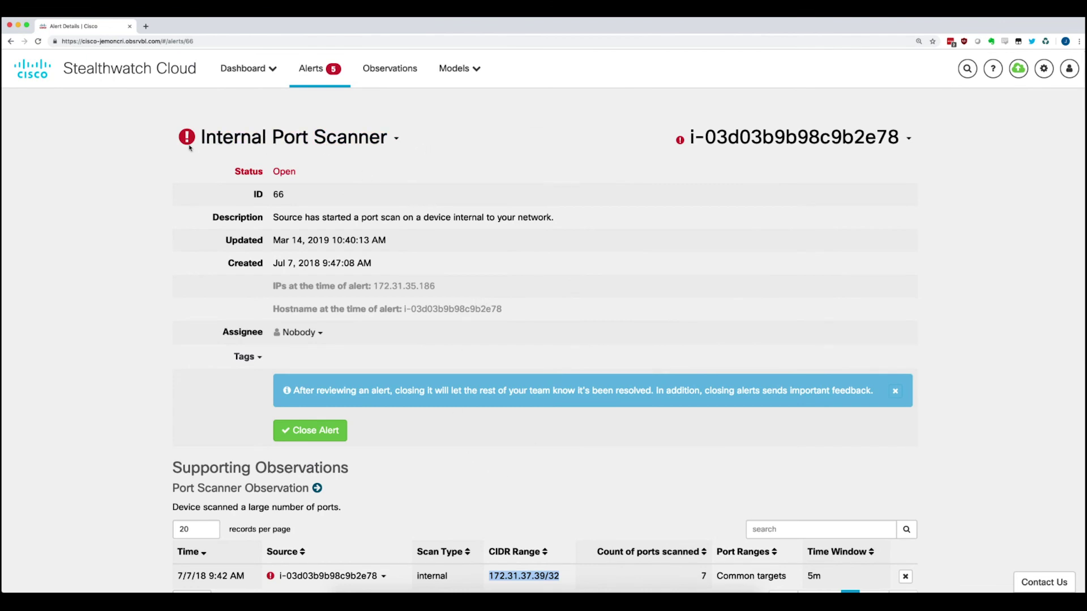
left_click(10, 41)
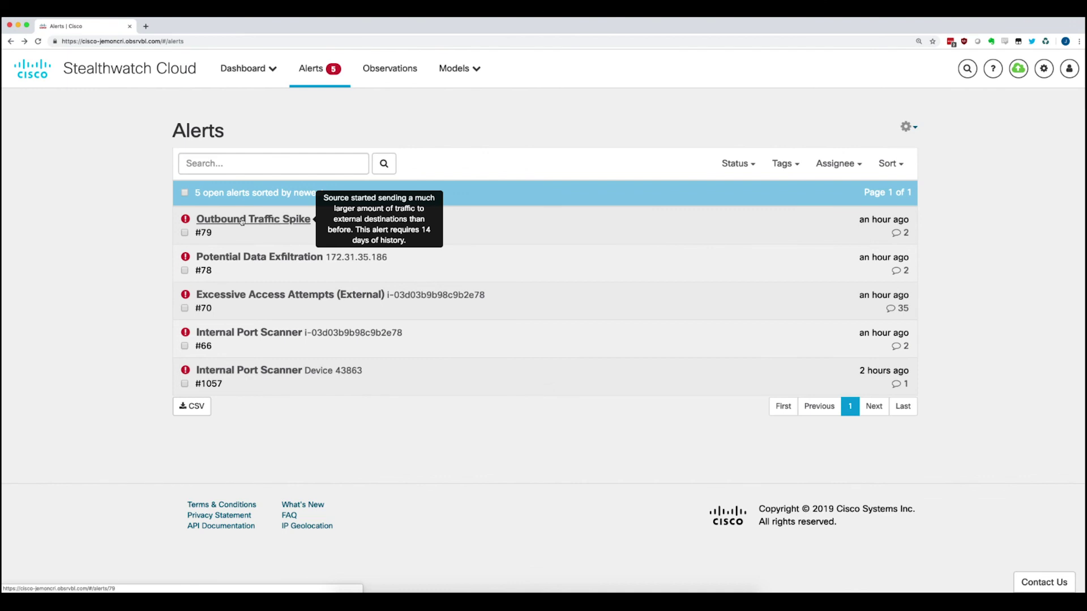
left_click(243, 220)
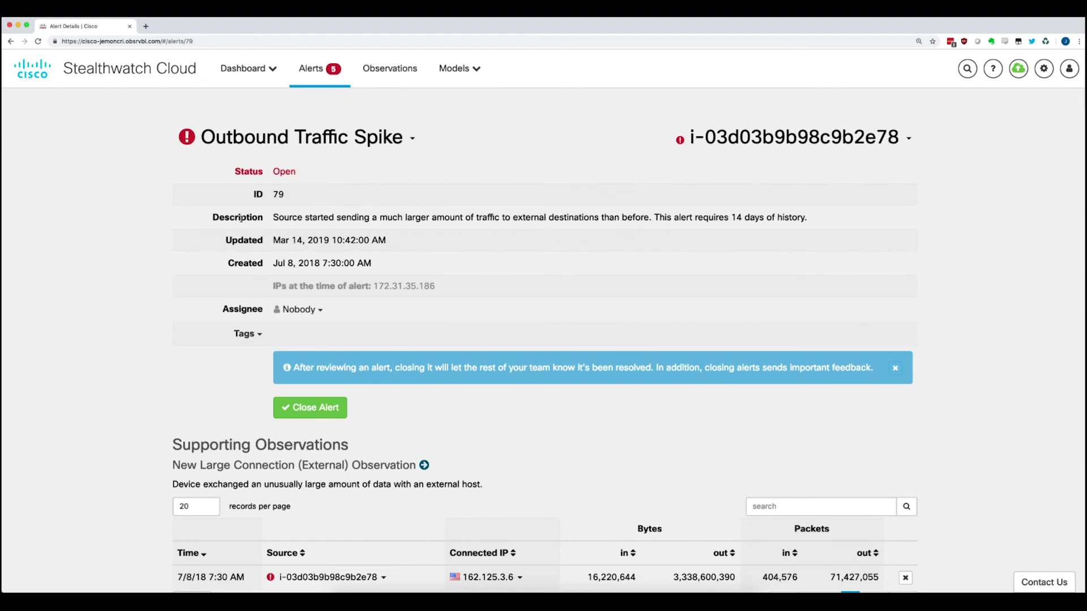
scroll(455, 425, "down", 2)
scroll(456, 425, "down", 2)
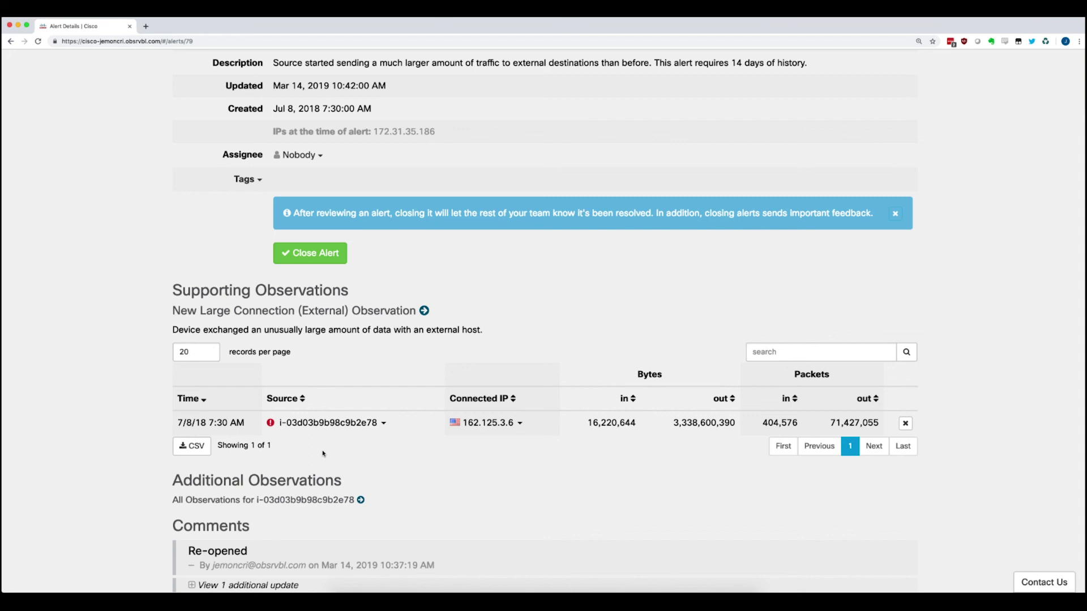
scroll(448, 427, "up", 2)
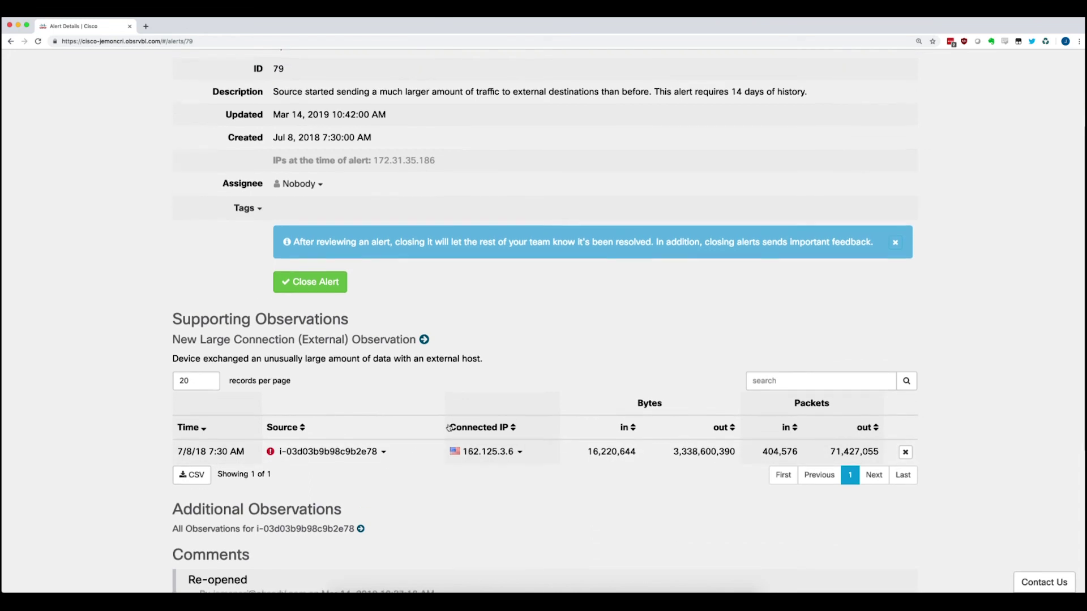
scroll(449, 427, "up", 2)
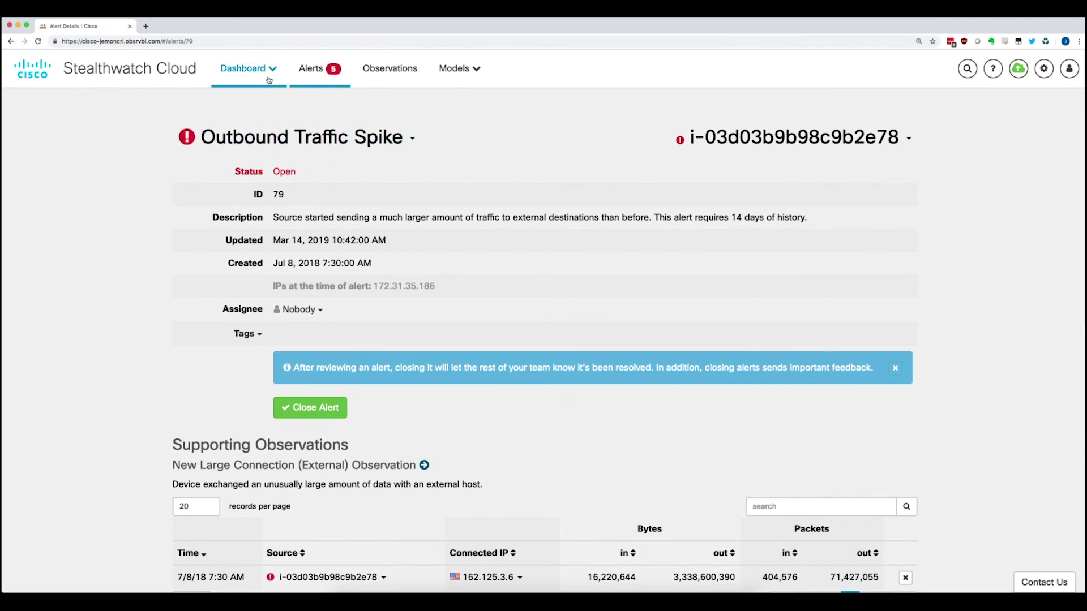
left_click(312, 71)
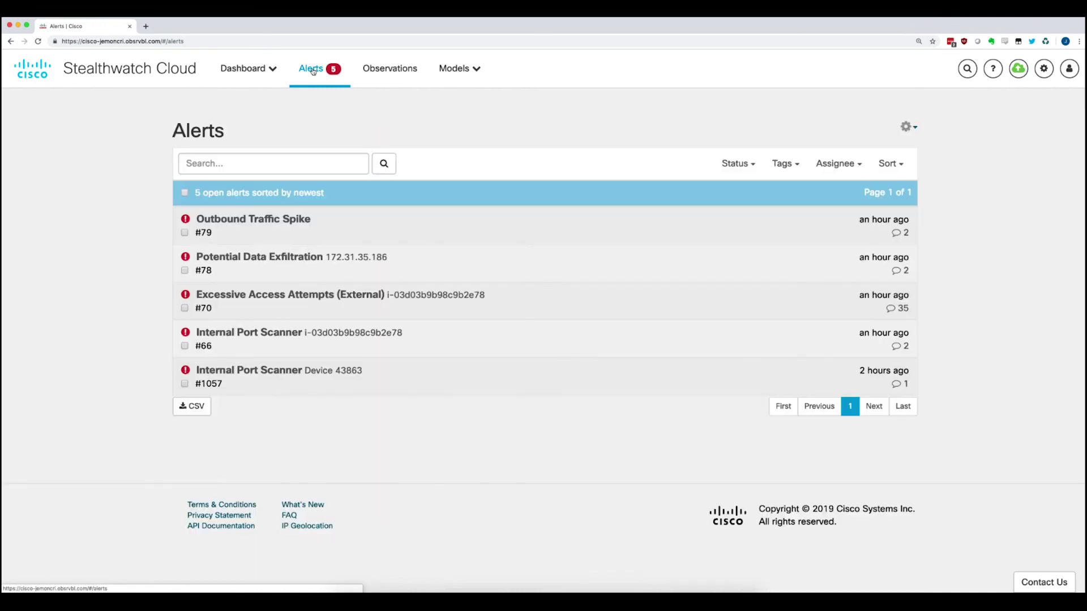
Step: Open the Potential Data Exfiltration alert from the Alerts list
left_click(262, 258)
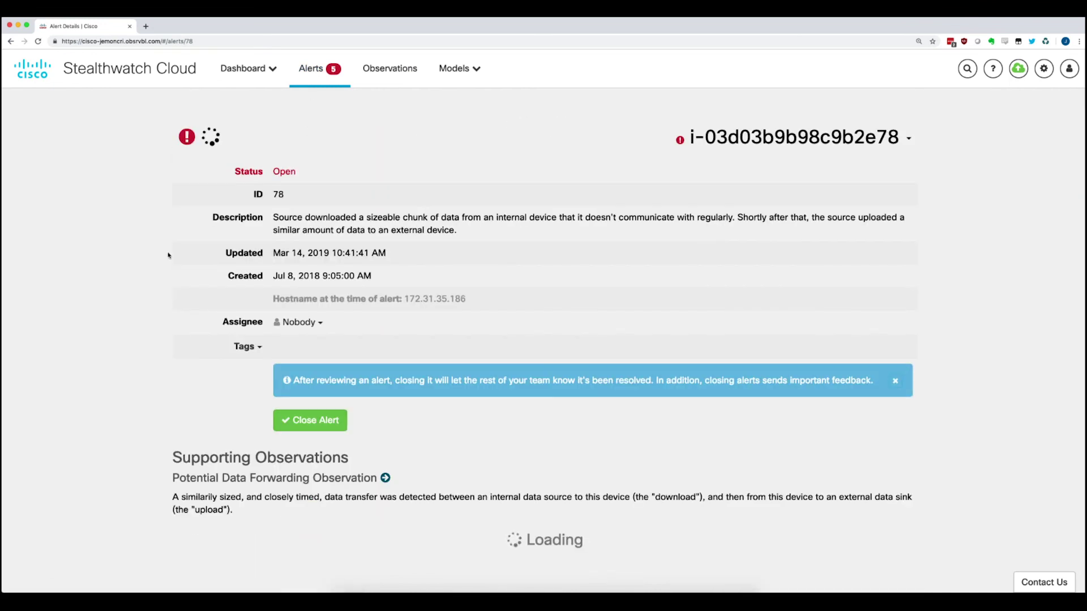
scroll(137, 255, "down", 3)
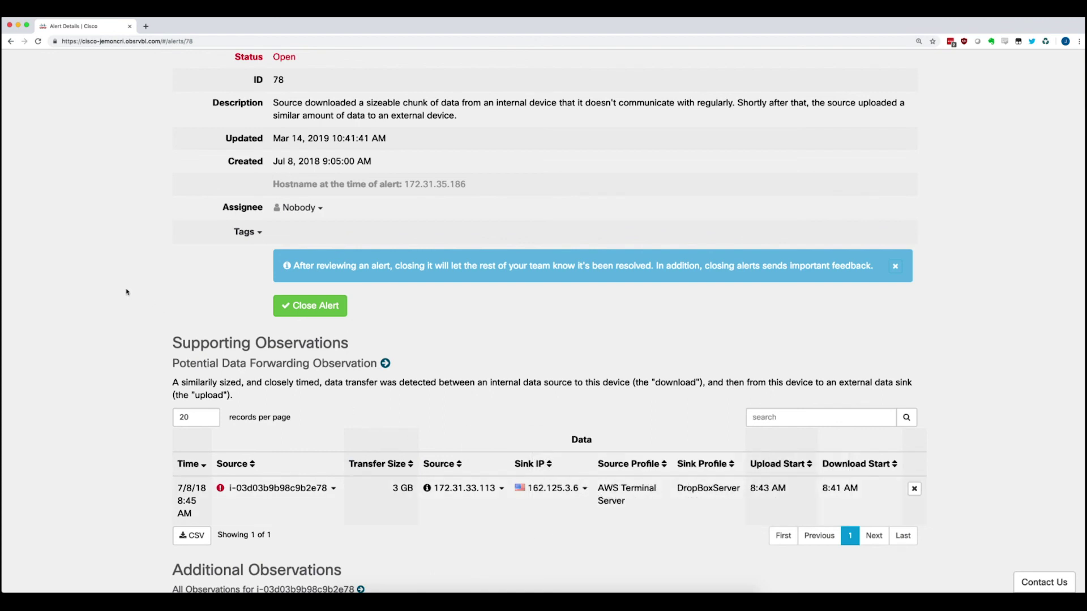
scroll(126, 292, "down", 3)
scroll(127, 292, "up", 3)
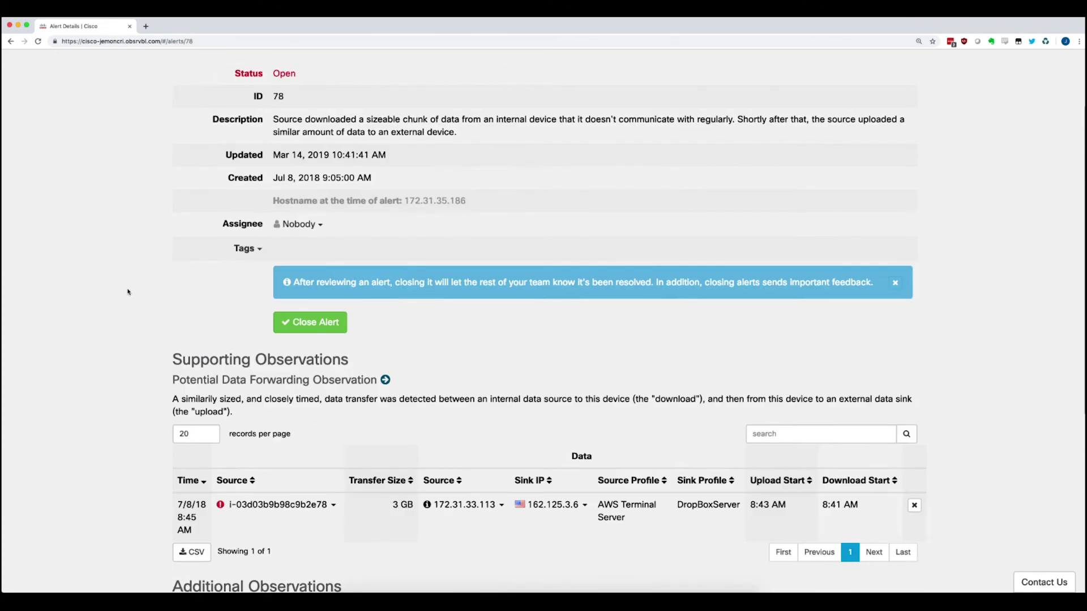
scroll(129, 293, "up", 2)
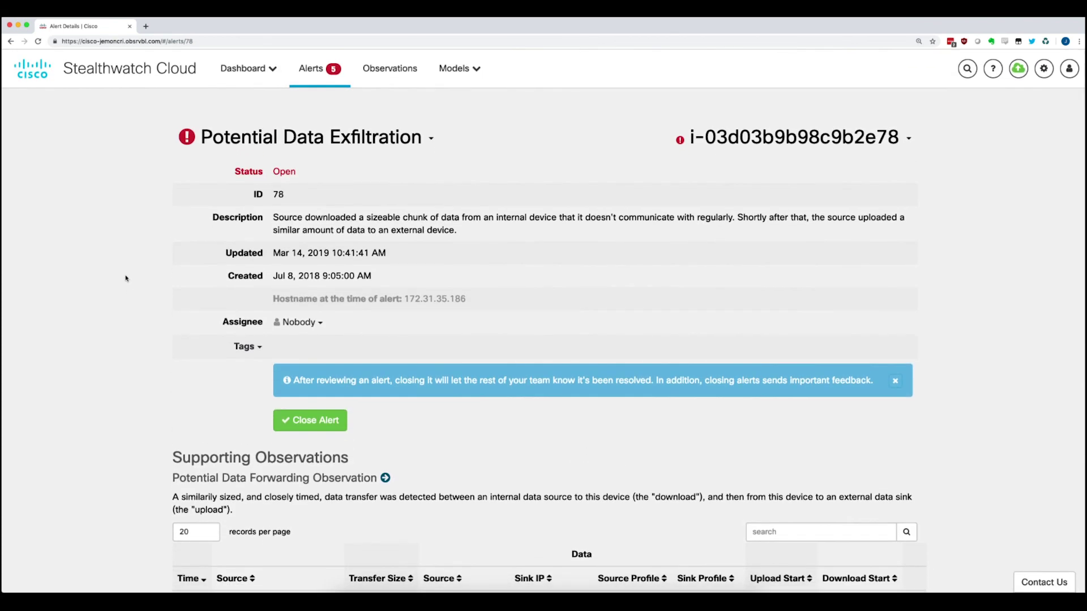